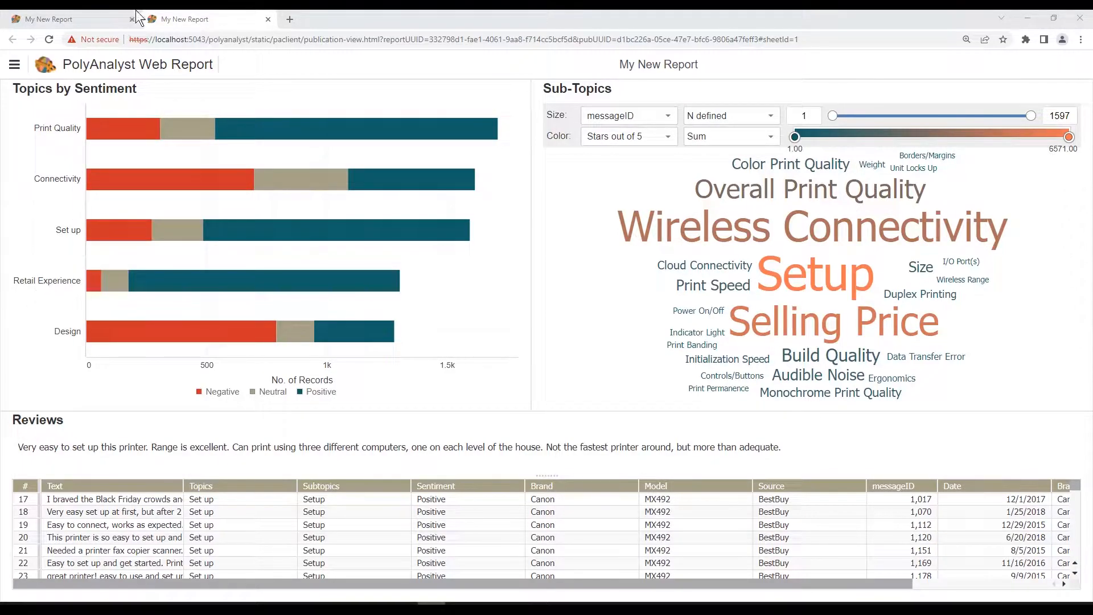
- Return to the report editor and add three combo filters from the Reviews node in a row above the charts
click(267, 18)
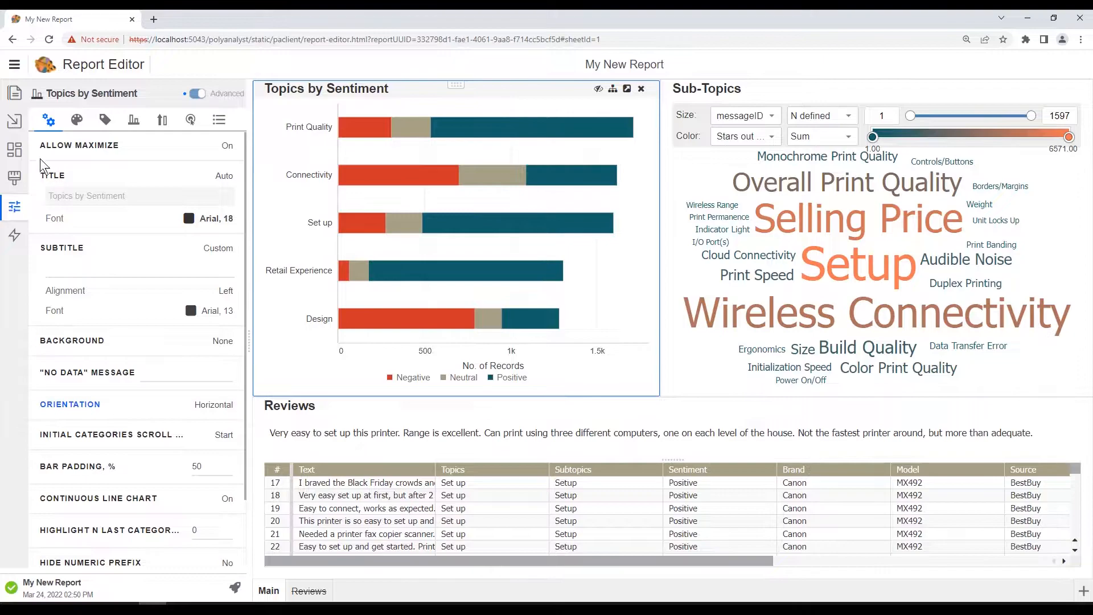
click(15, 150)
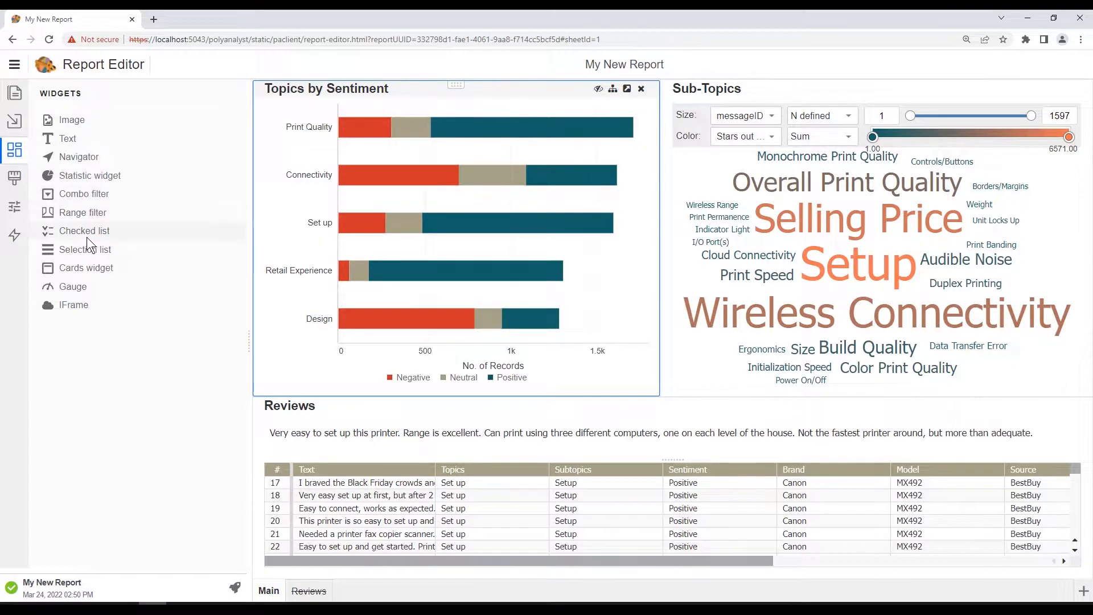
click(14, 122)
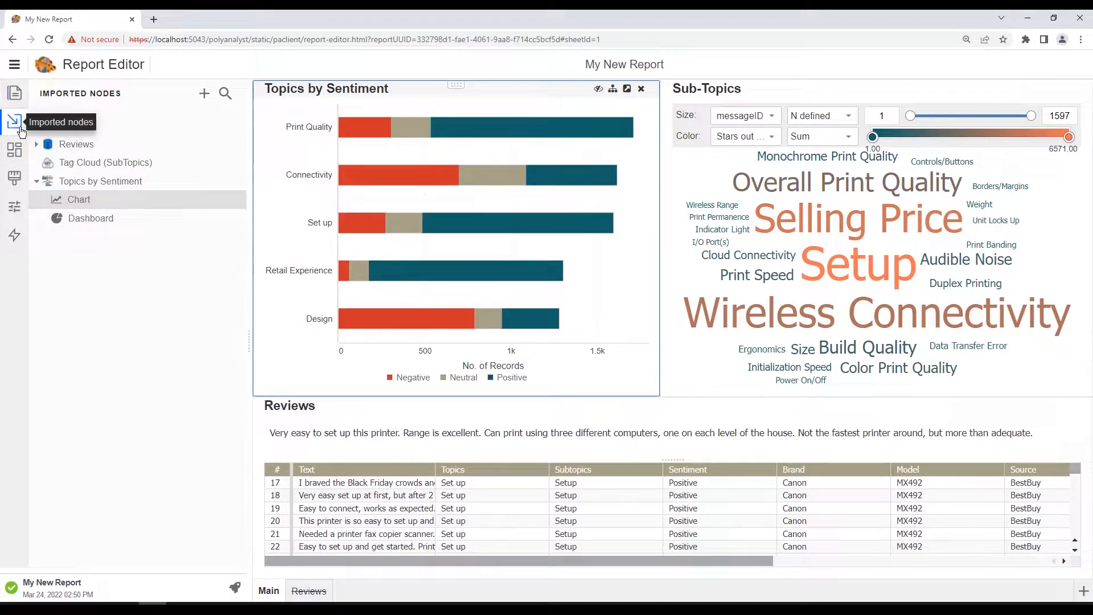
click(36, 144)
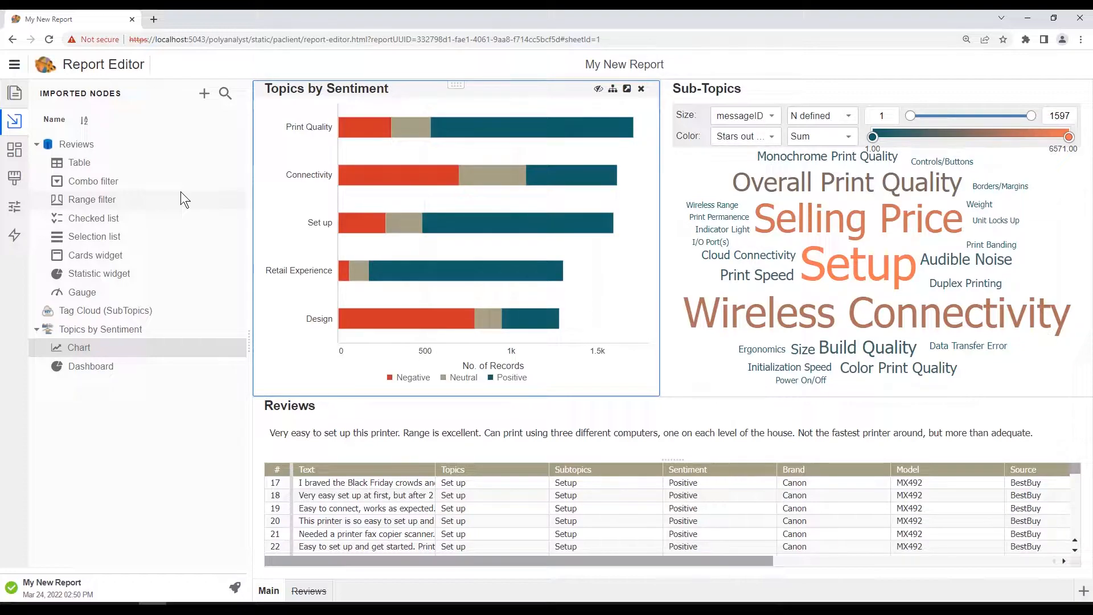
drag(93, 183, 416, 122)
drag(73, 181, 460, 95)
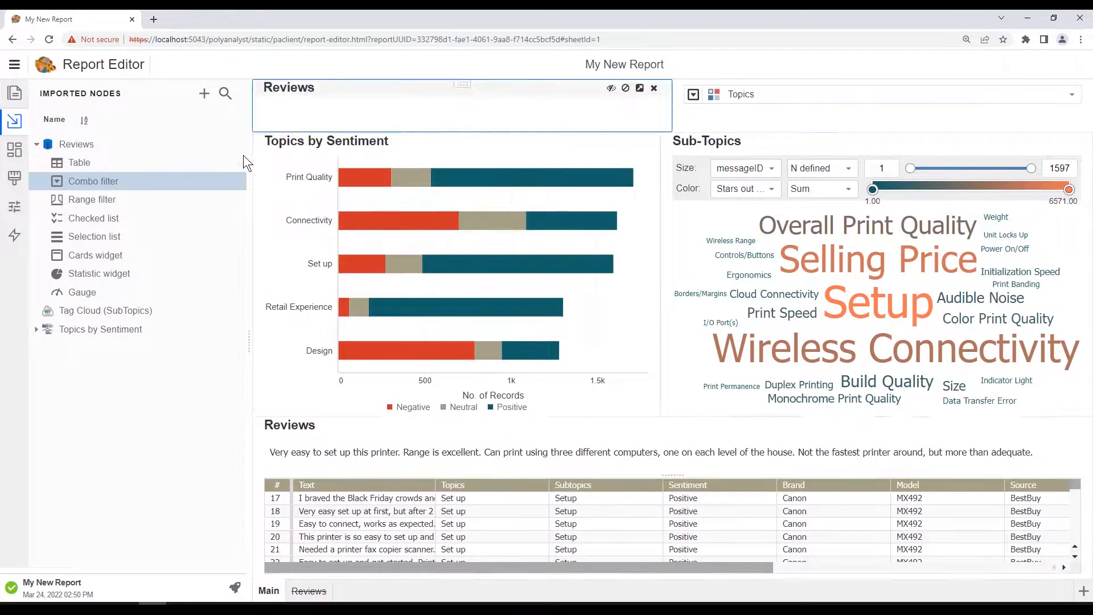
drag(88, 179, 382, 92)
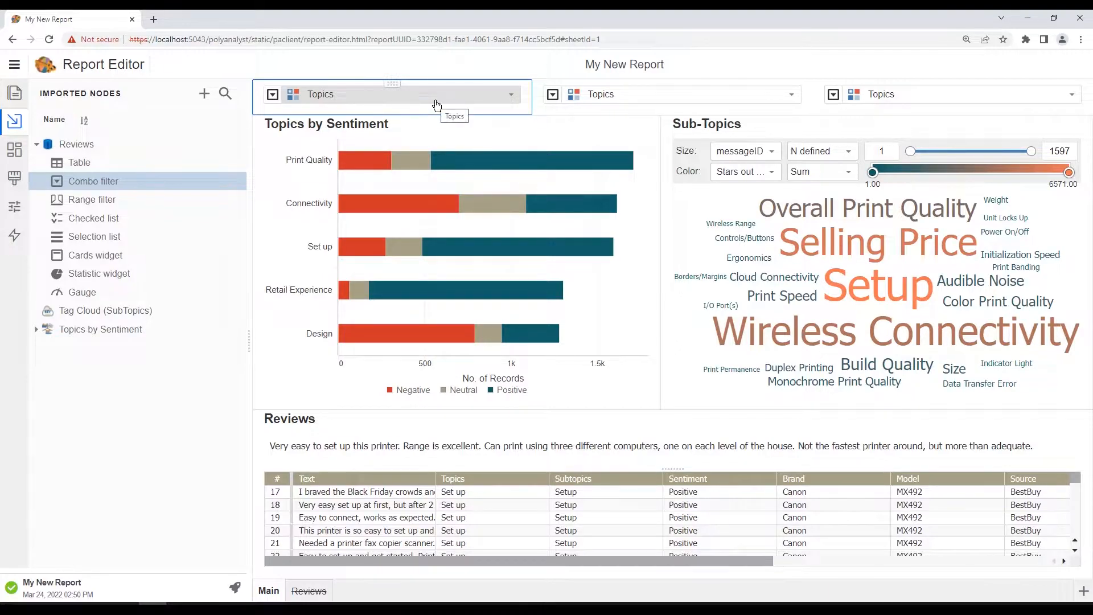
- Show the headers of all three combo filters above the charts
right_click(448, 84)
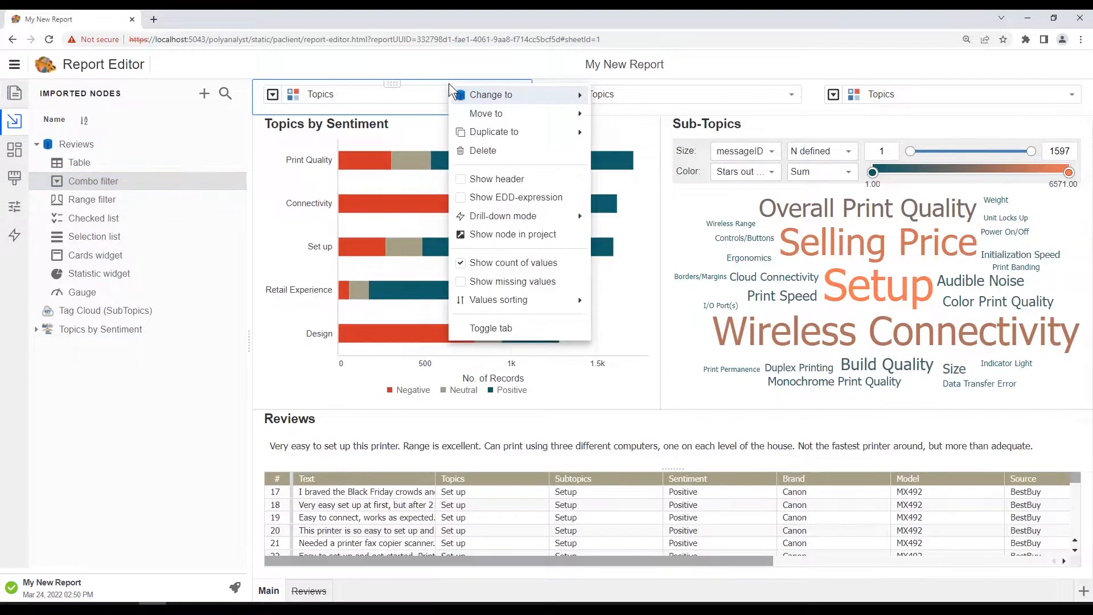
click(489, 179)
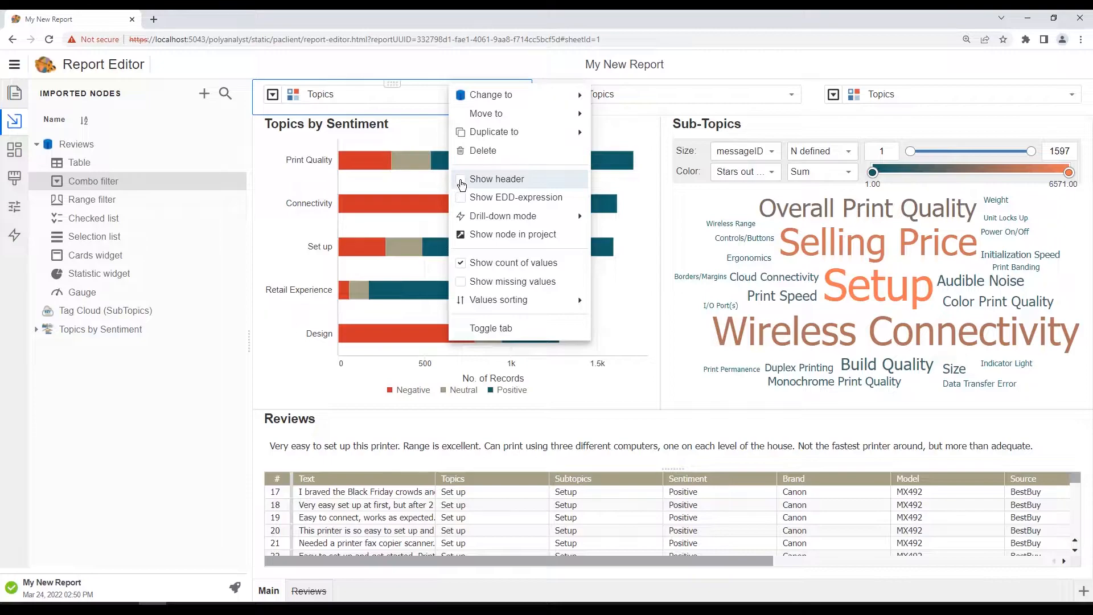
right_click(698, 82)
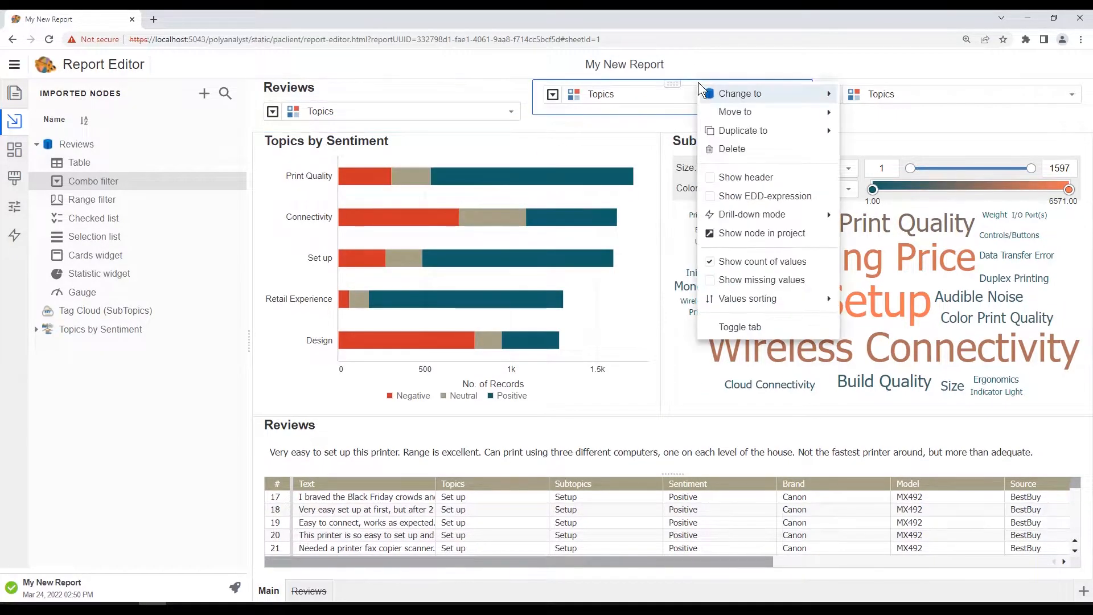
click(712, 177)
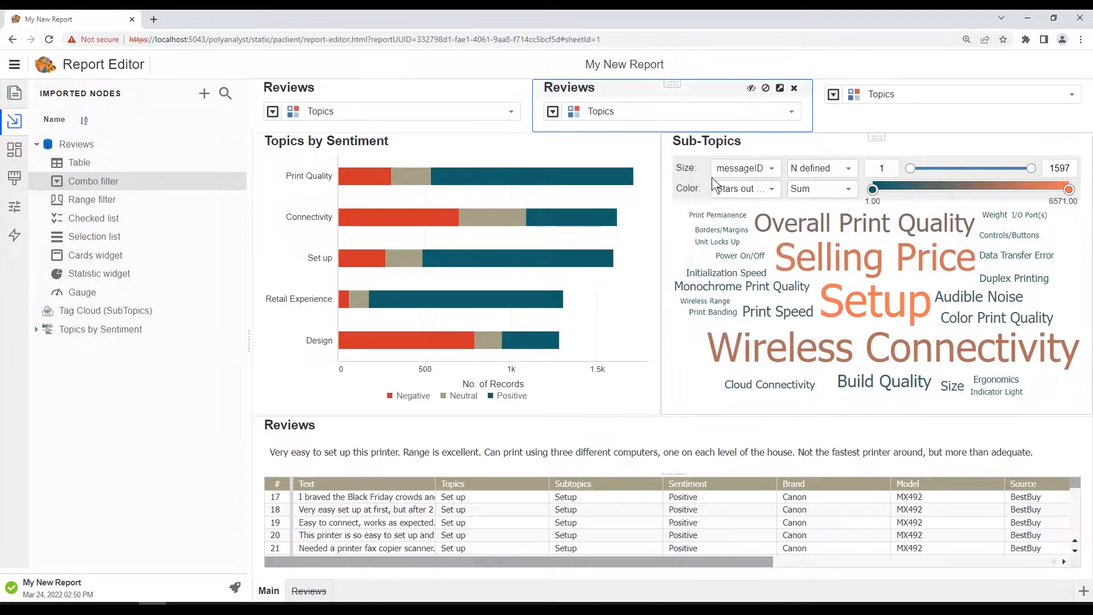
right_click(928, 84)
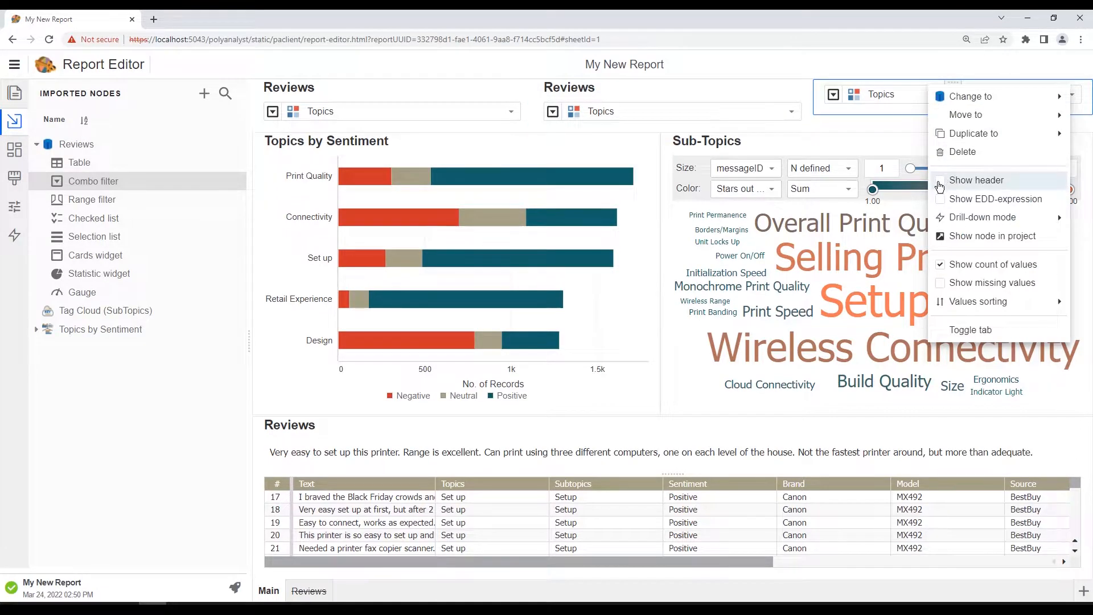
click(937, 181)
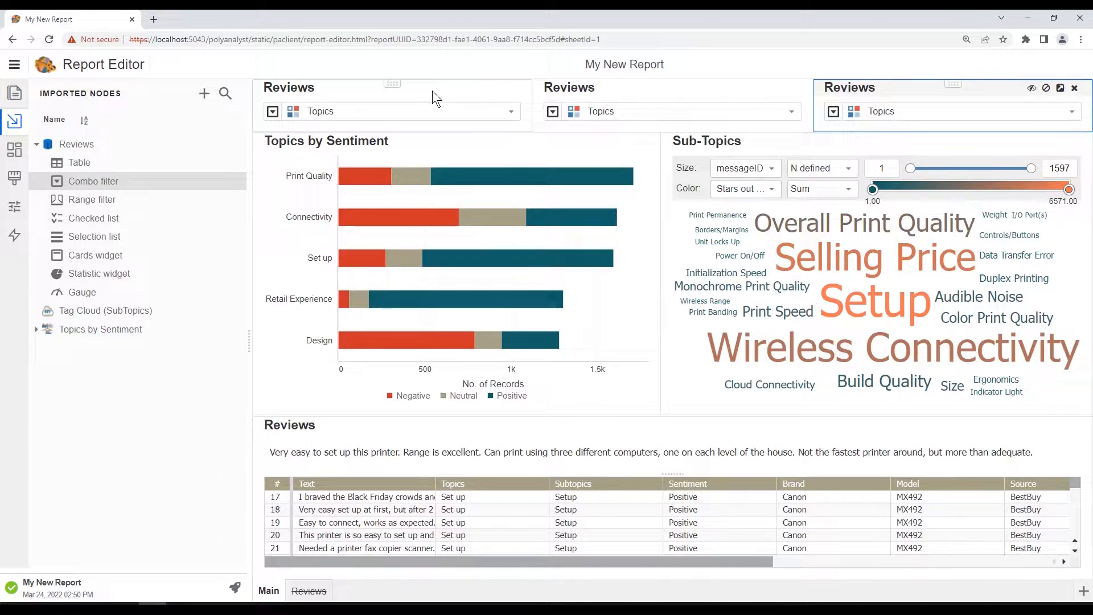
- Set the first combo filter's column to Brand and title it "Select Brand"
click(511, 113)
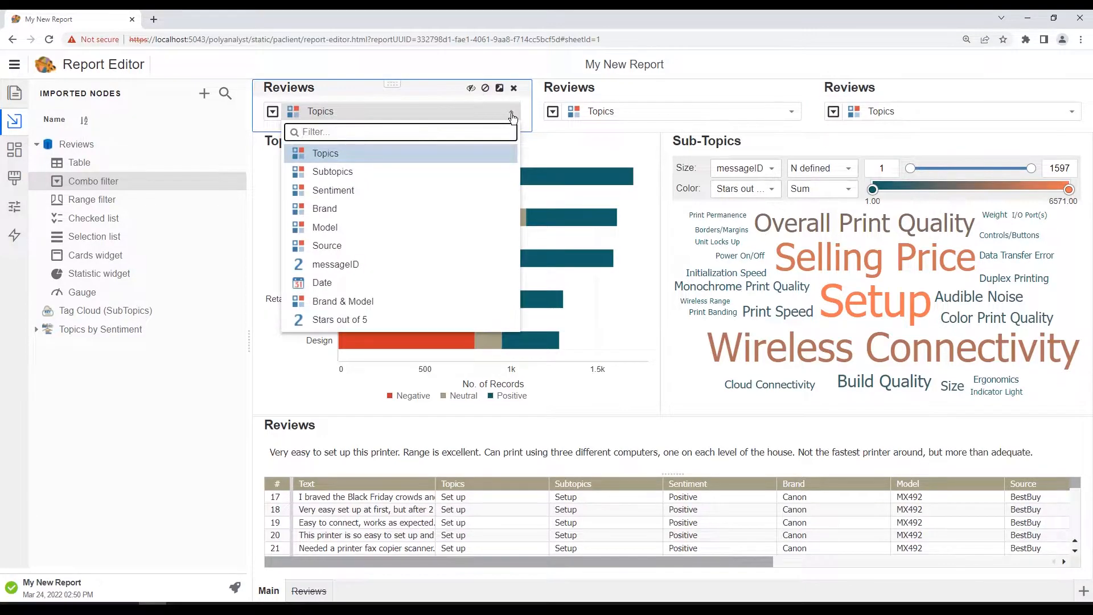
click(342, 209)
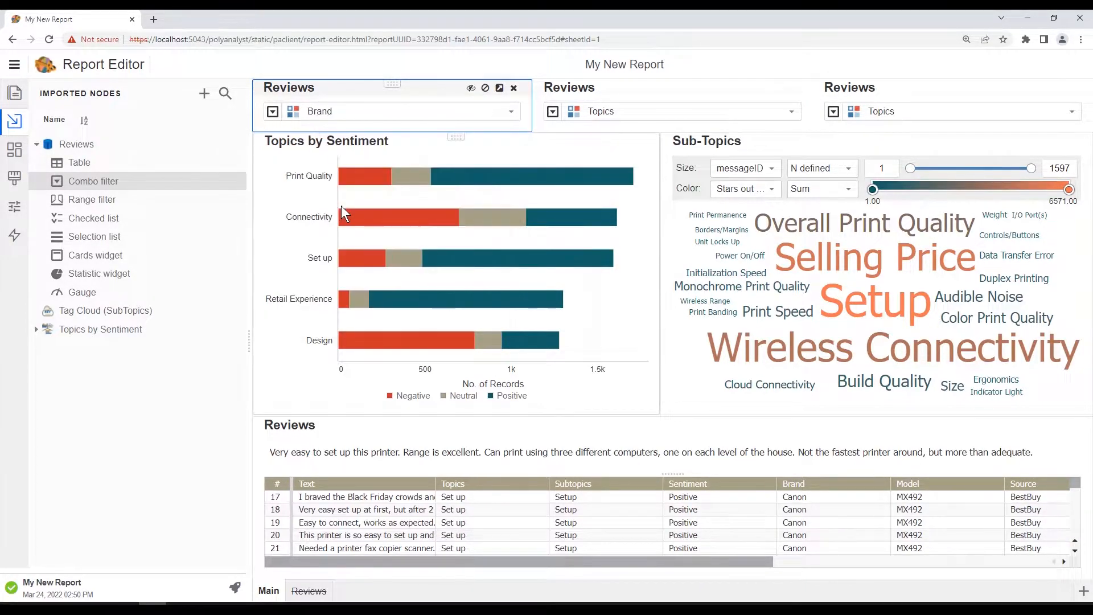
double_click(322, 89)
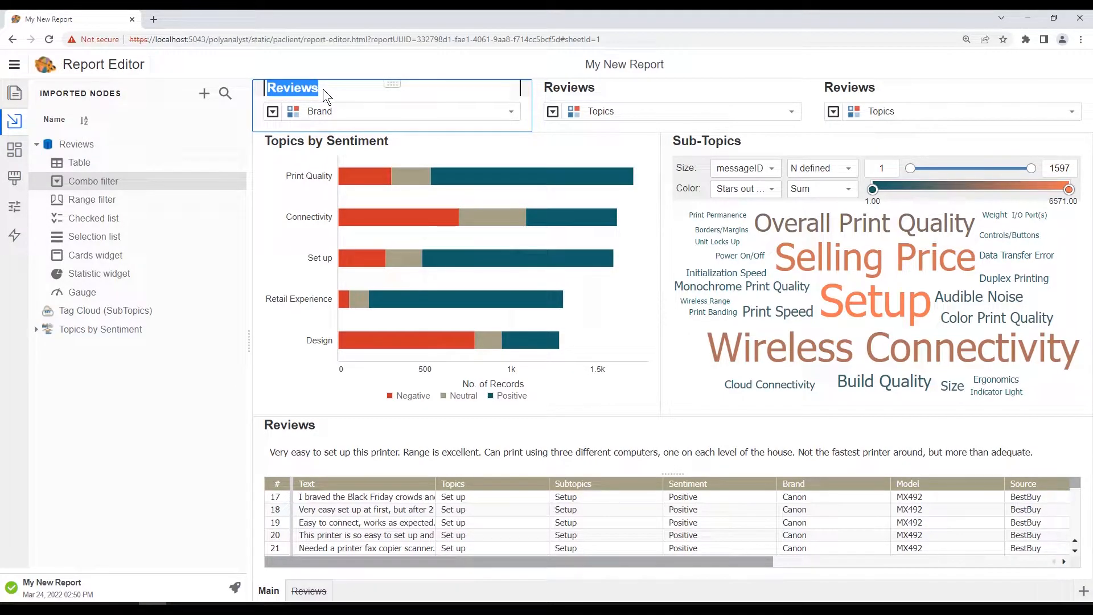
text(Select Brand)
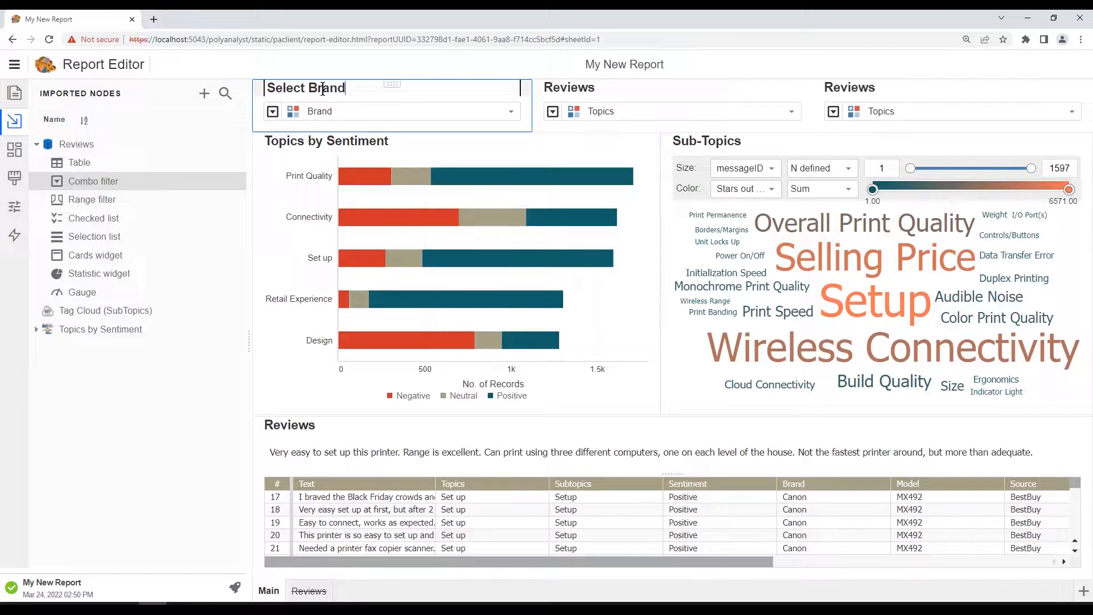
click(412, 138)
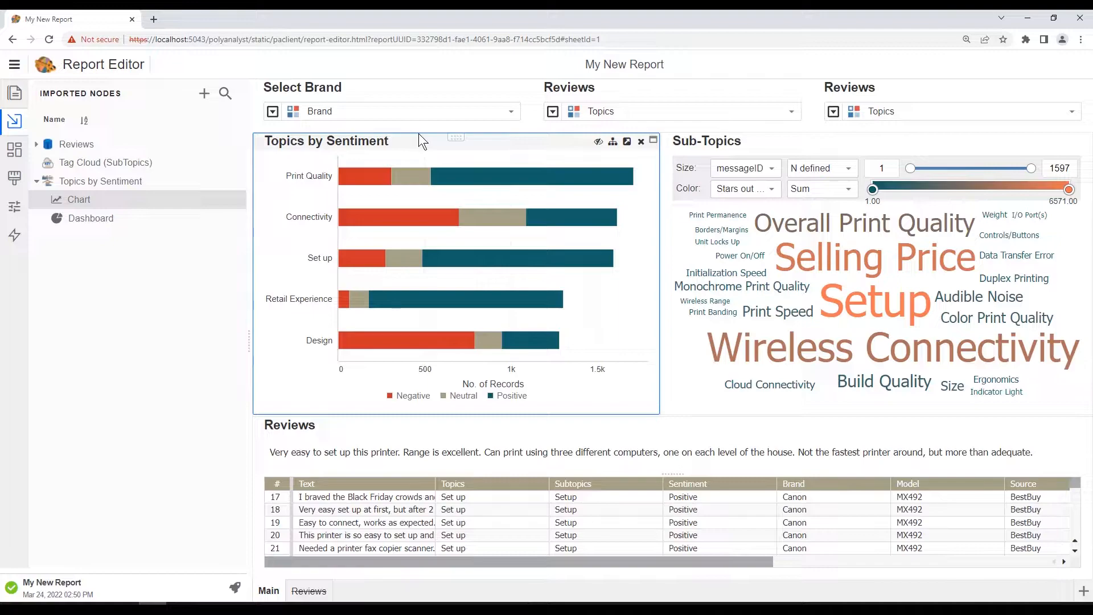
- Set the Select Brand filter's values sorting to Sort by value (ascending)
click(427, 90)
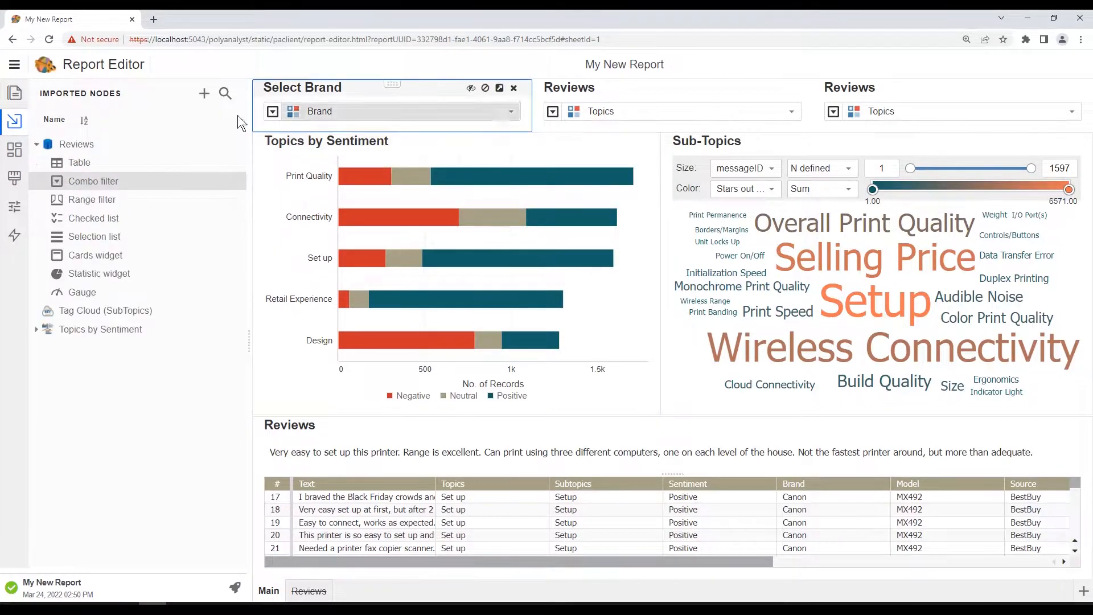
click(14, 208)
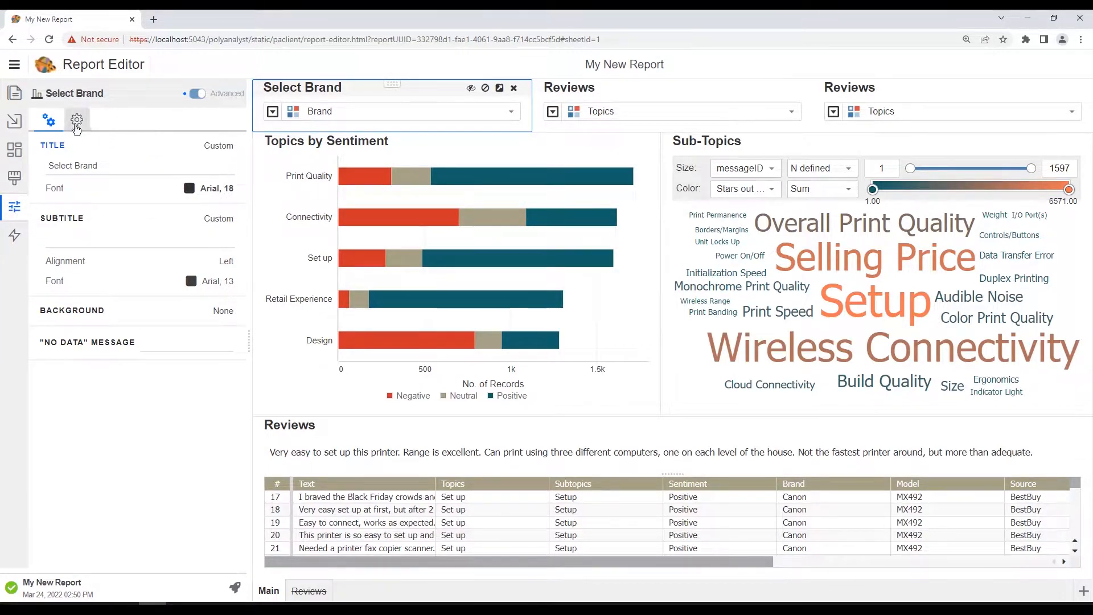
click(77, 122)
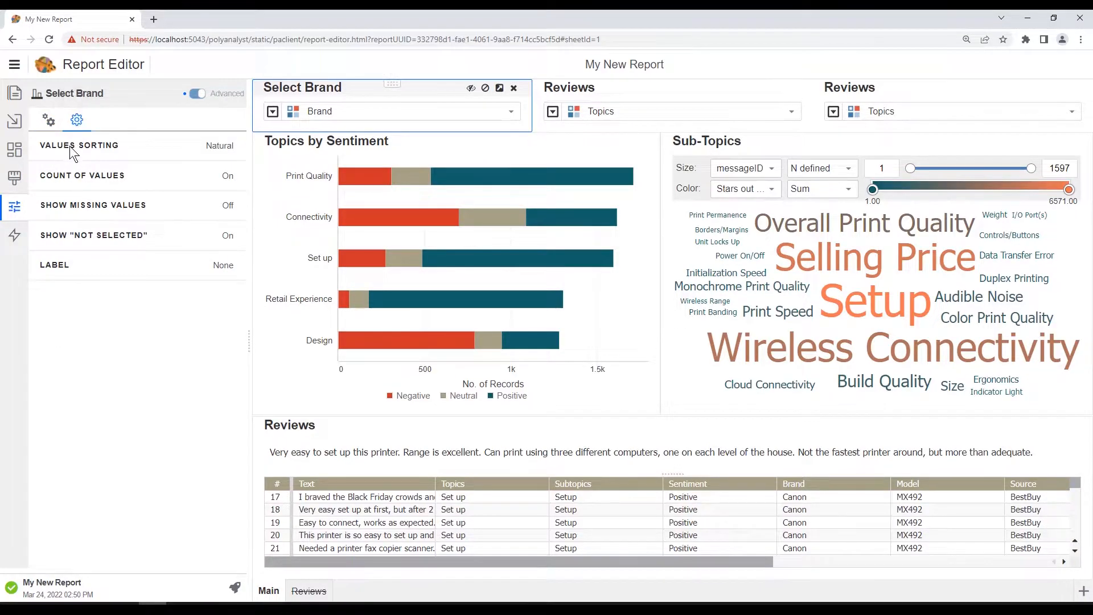
click(223, 148)
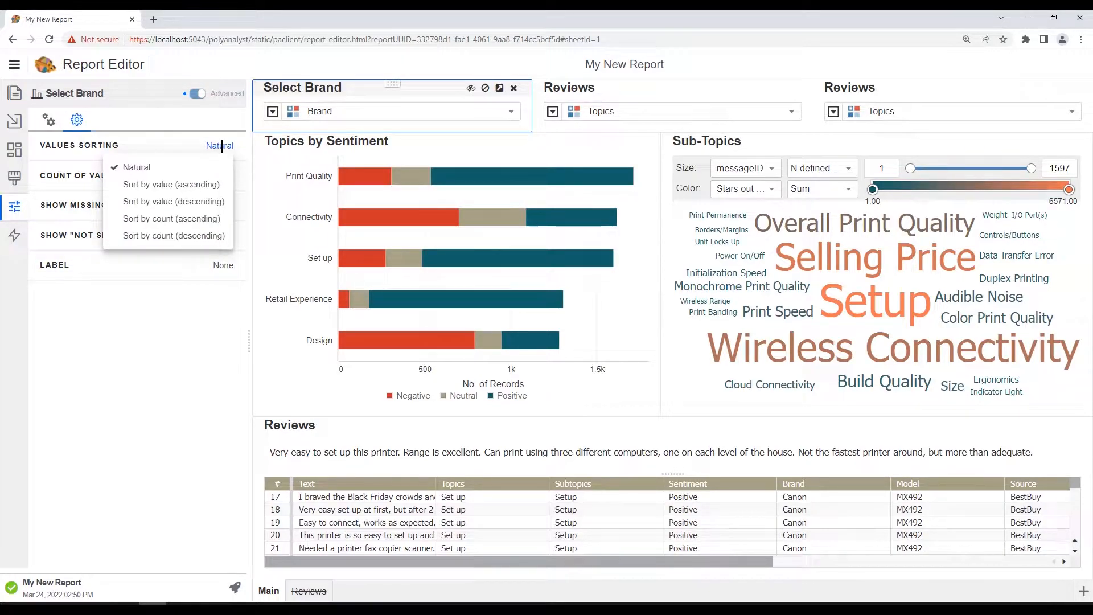
click(181, 187)
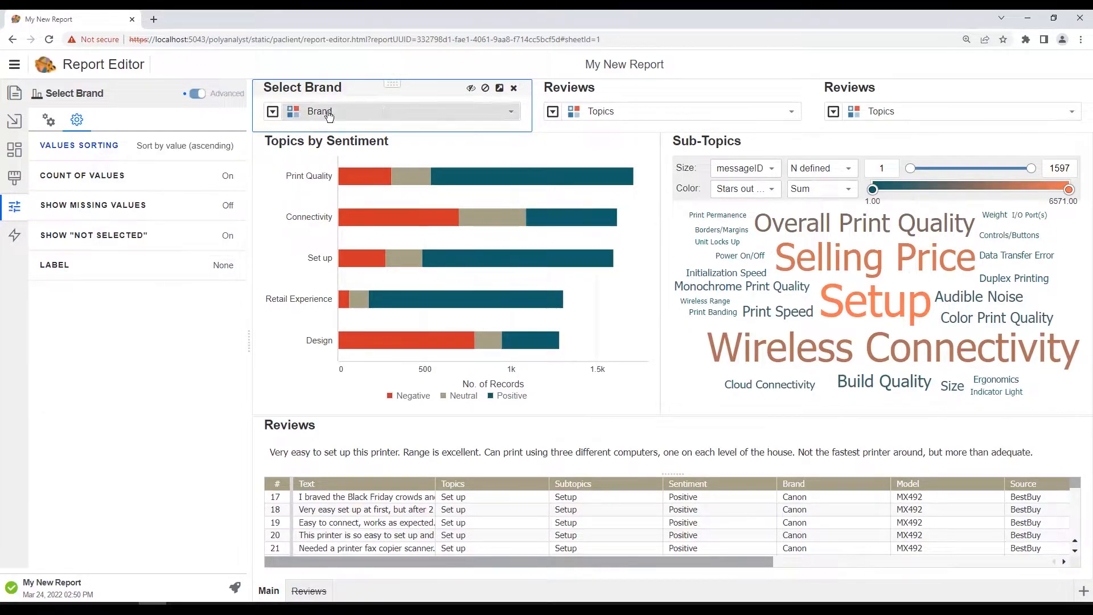
- Set the middle combo filter's column to Brand & Model and title it "Select Brand Model"
click(642, 90)
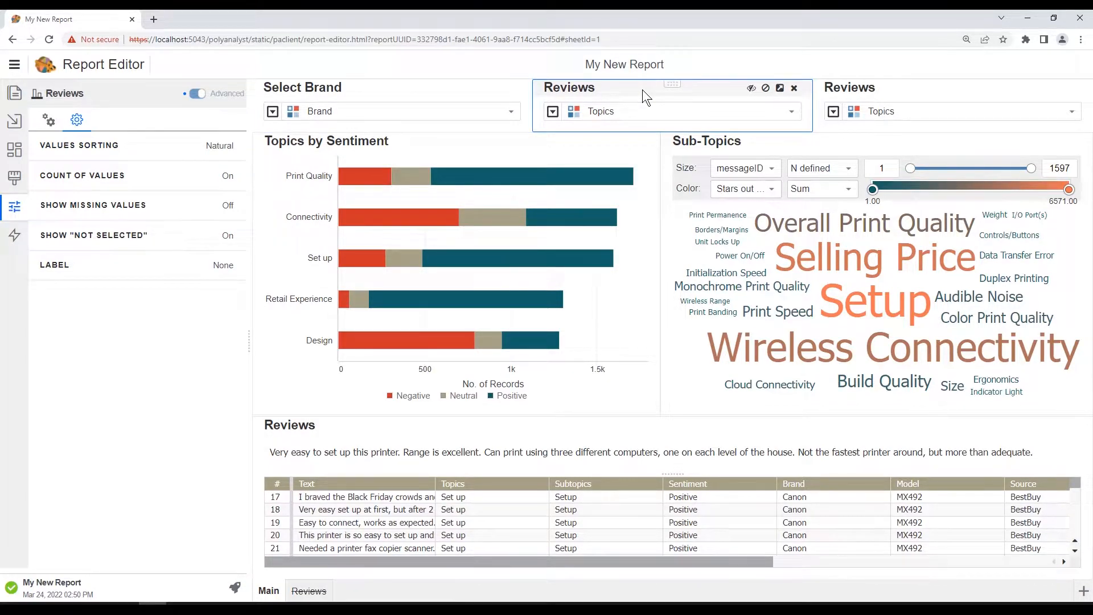
click(663, 112)
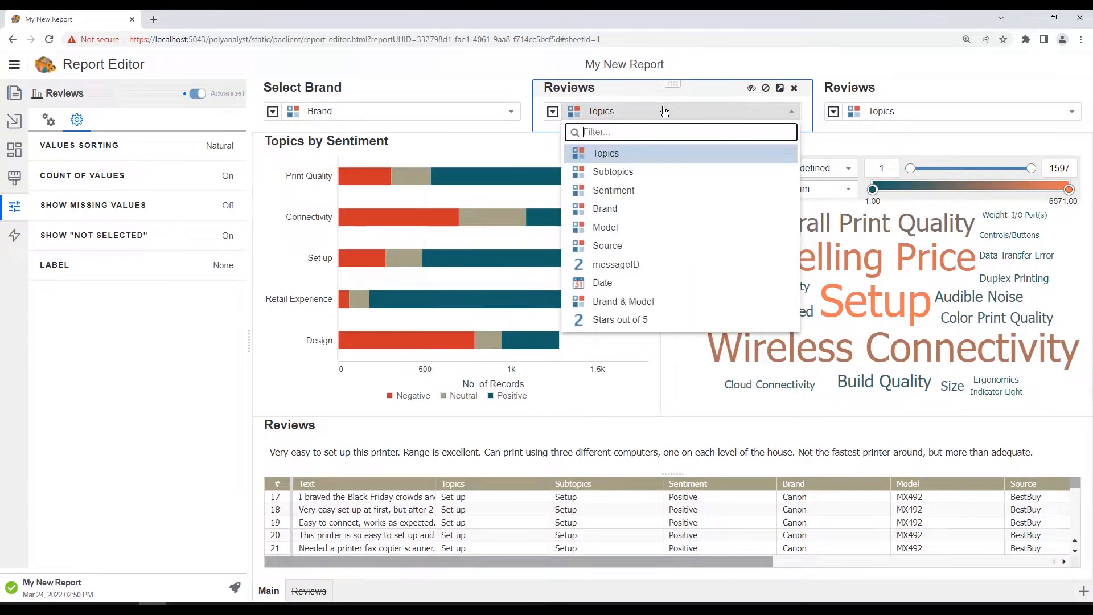
click(658, 301)
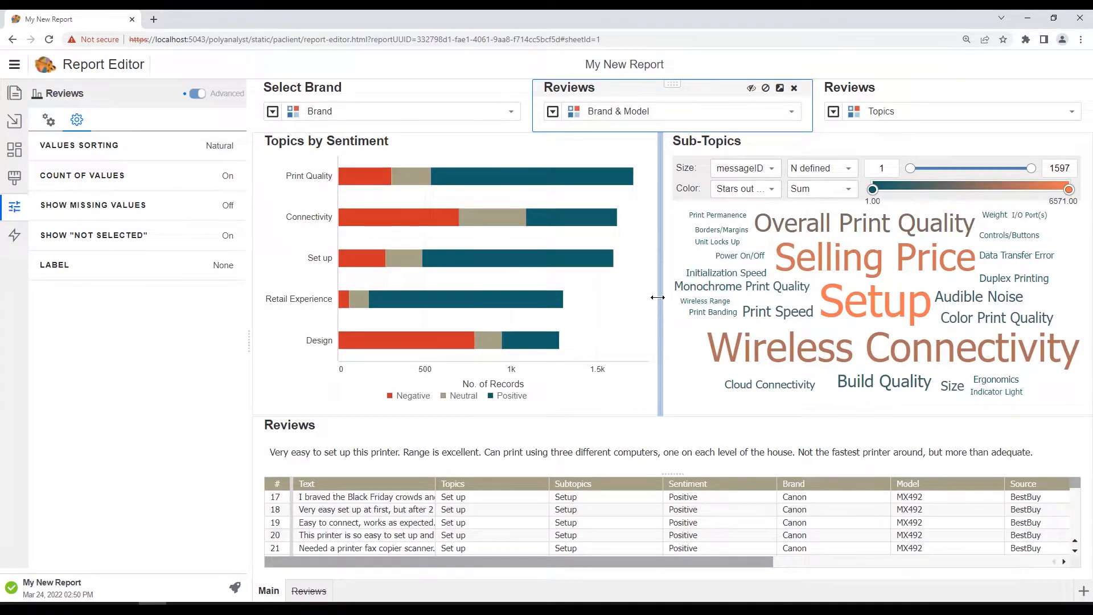
double_click(602, 88)
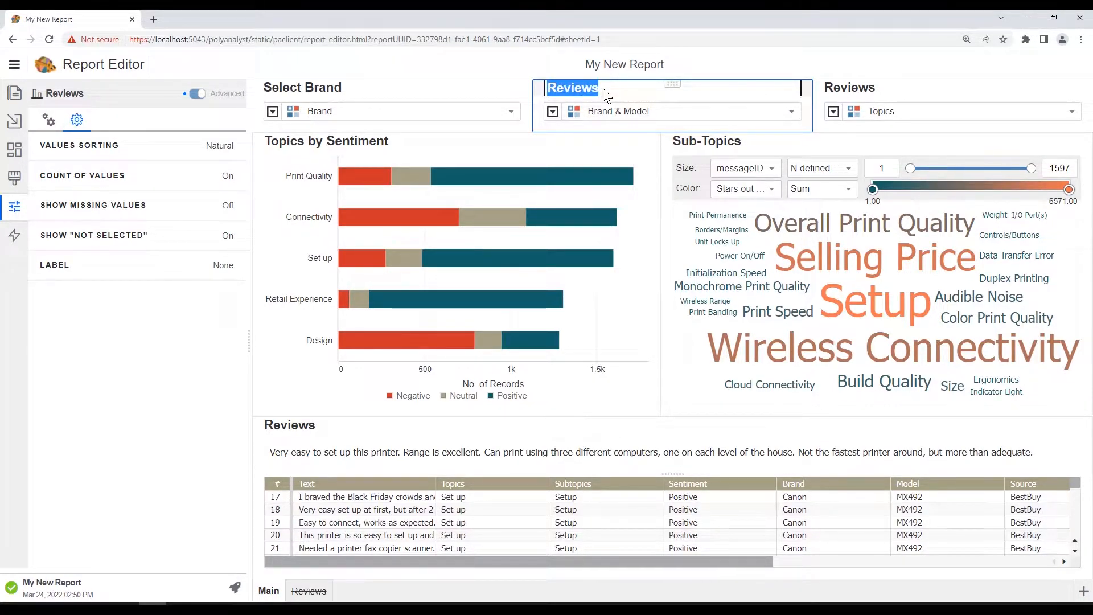
text(Selec)
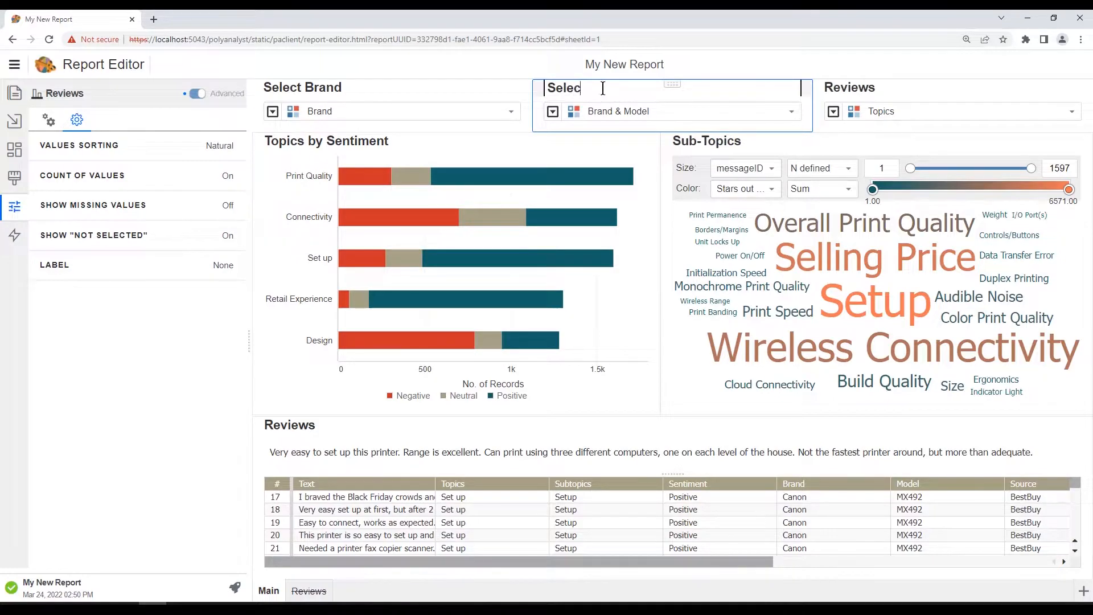
text(t Brand Model)
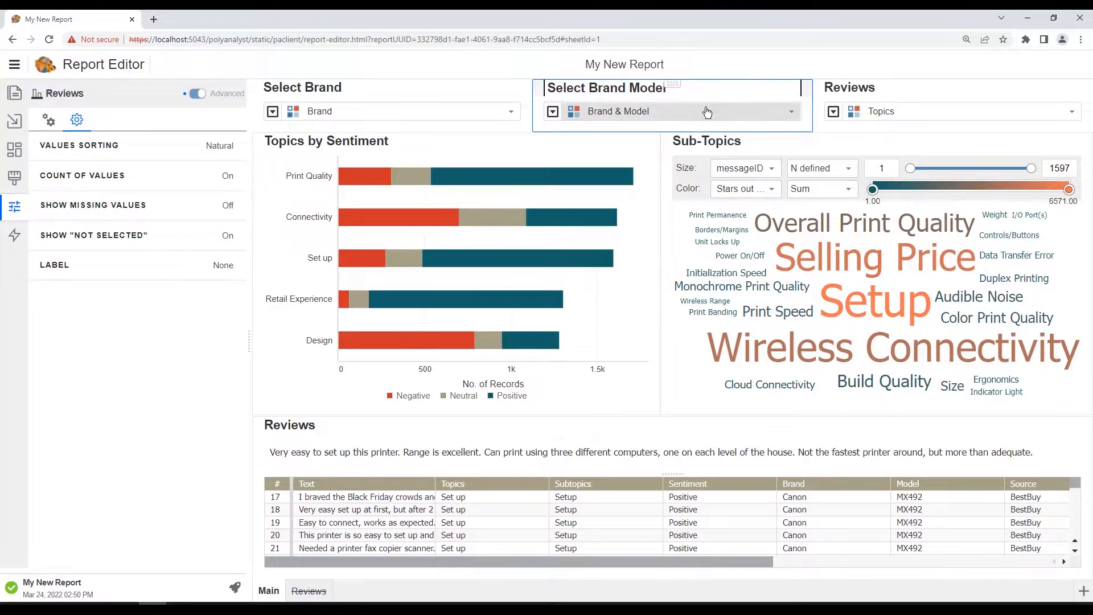
click(712, 124)
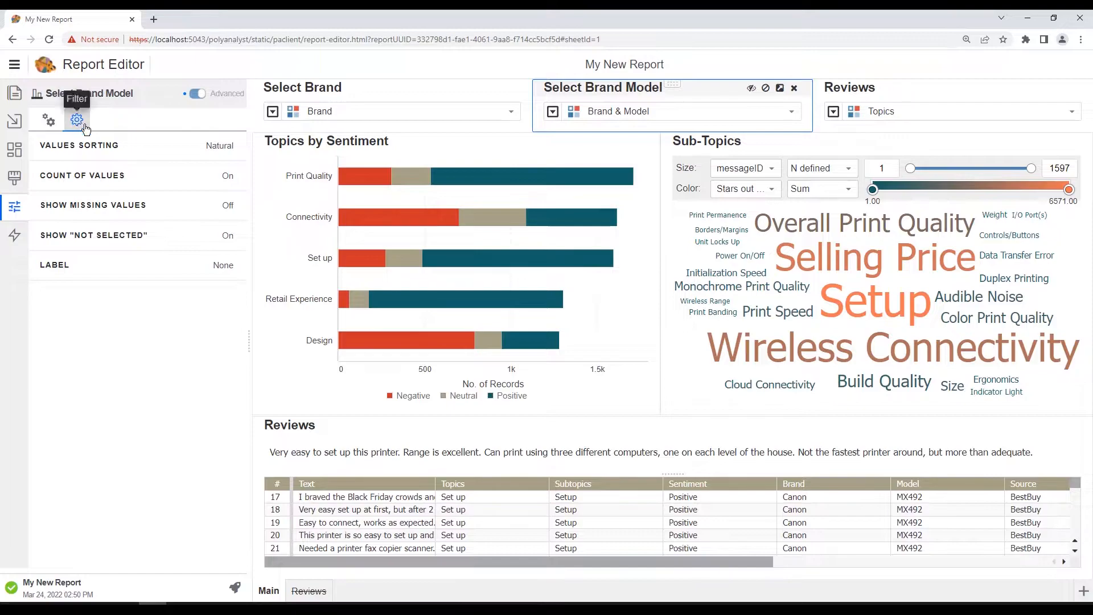
- Set the Select Brand Model filter's values sorting to Sort by value (ascending)
click(220, 146)
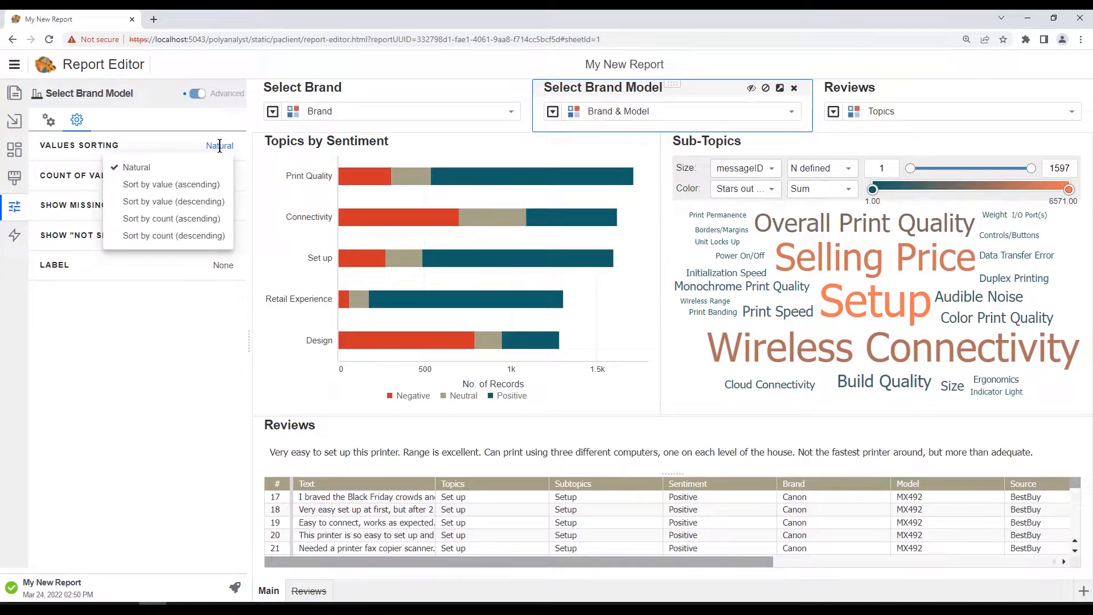
click(202, 185)
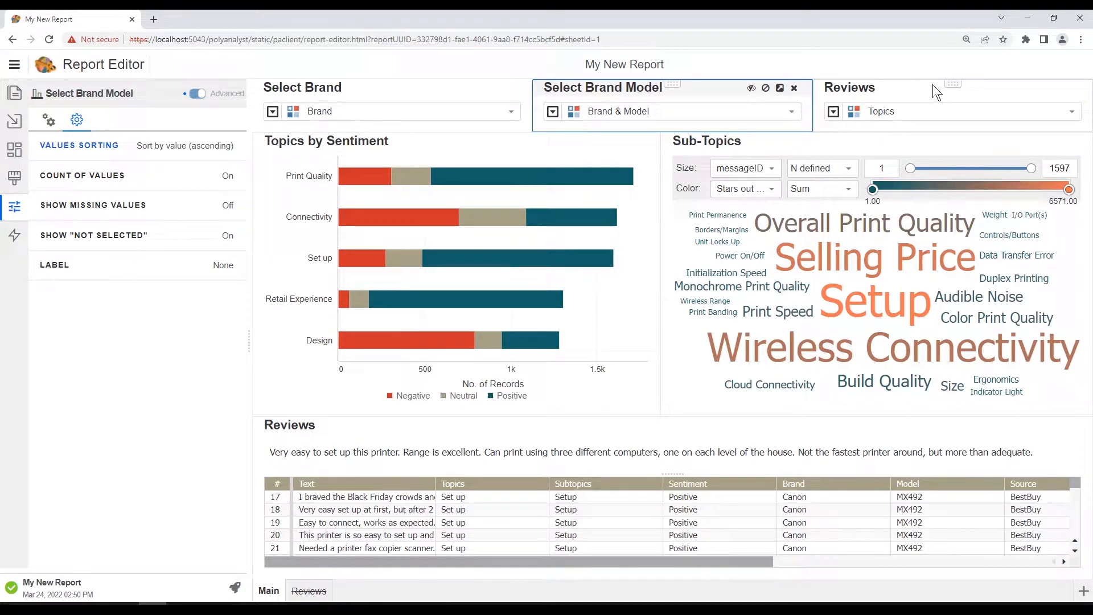
- Set the third combo filter's column to Stars out of 5 and title it "Select Star Rating"
click(1070, 112)
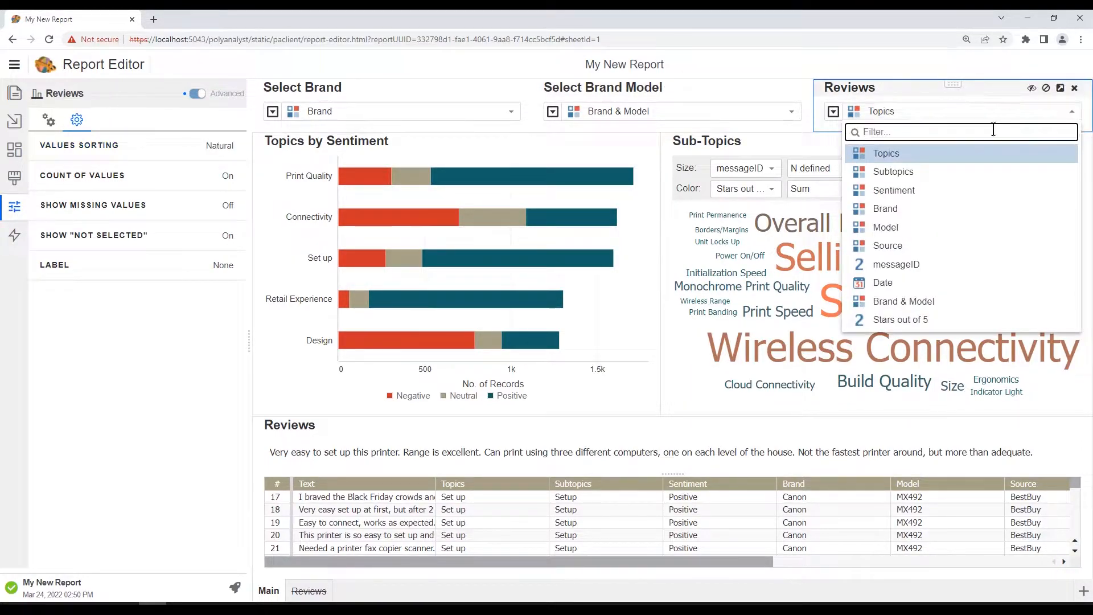
click(903, 319)
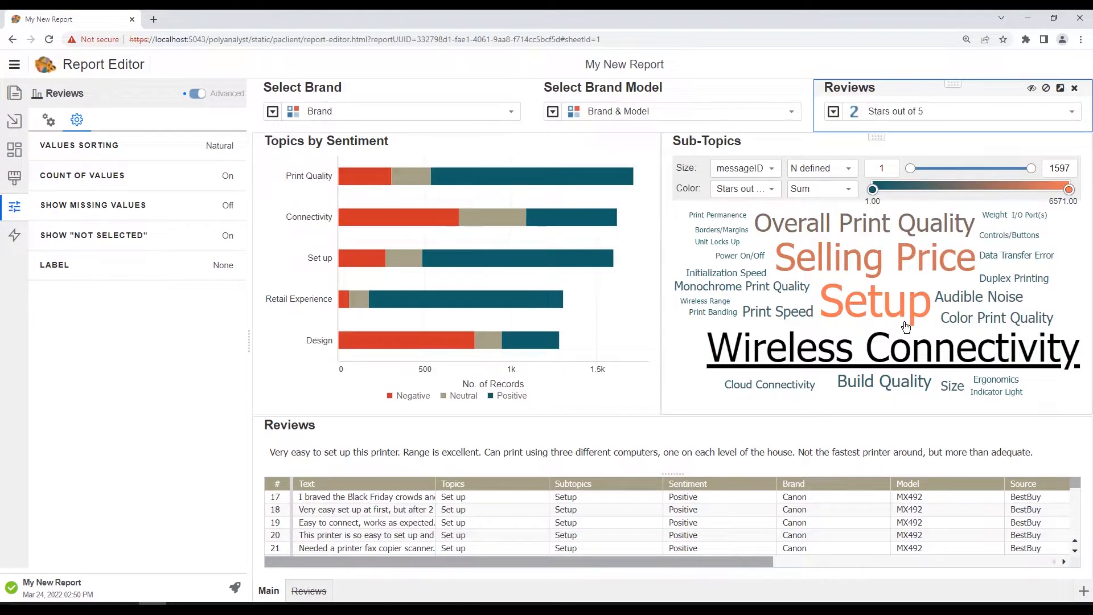
double_click(881, 87)
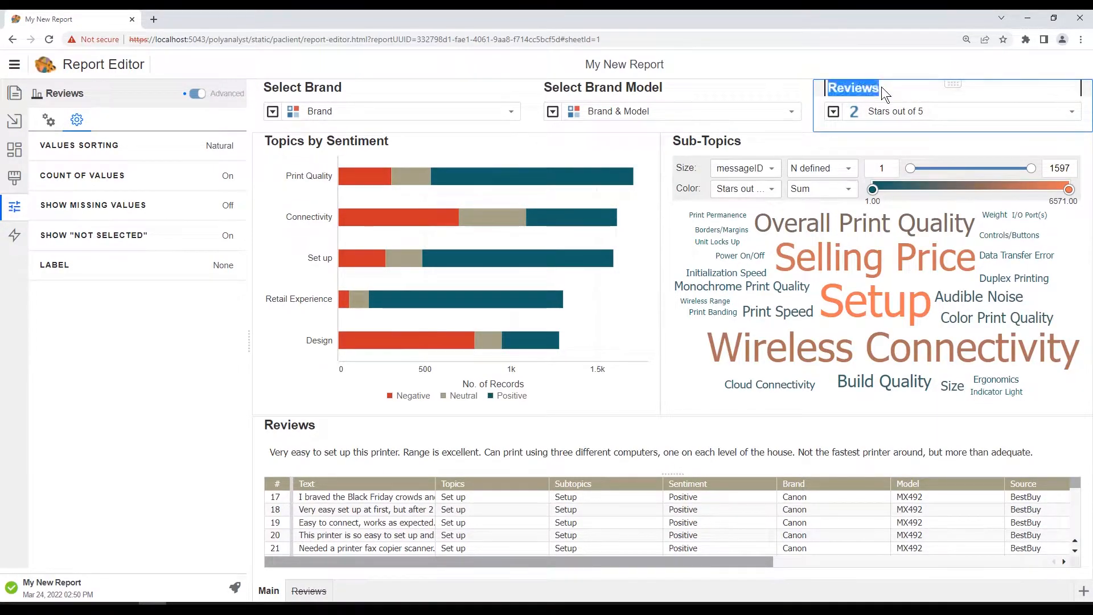
text(Selec)
text(t)
text( Star)
text( Ran)
text(ting)
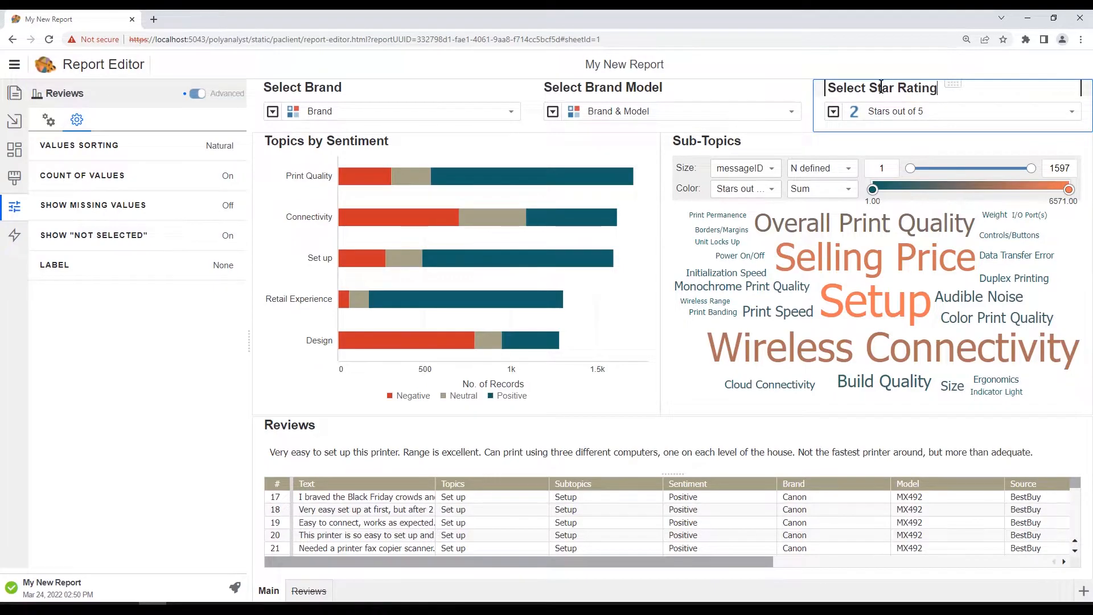
- Set the Select Star Rating filter's values sorting to Sort by value (ascending)
click(953, 122)
click(220, 146)
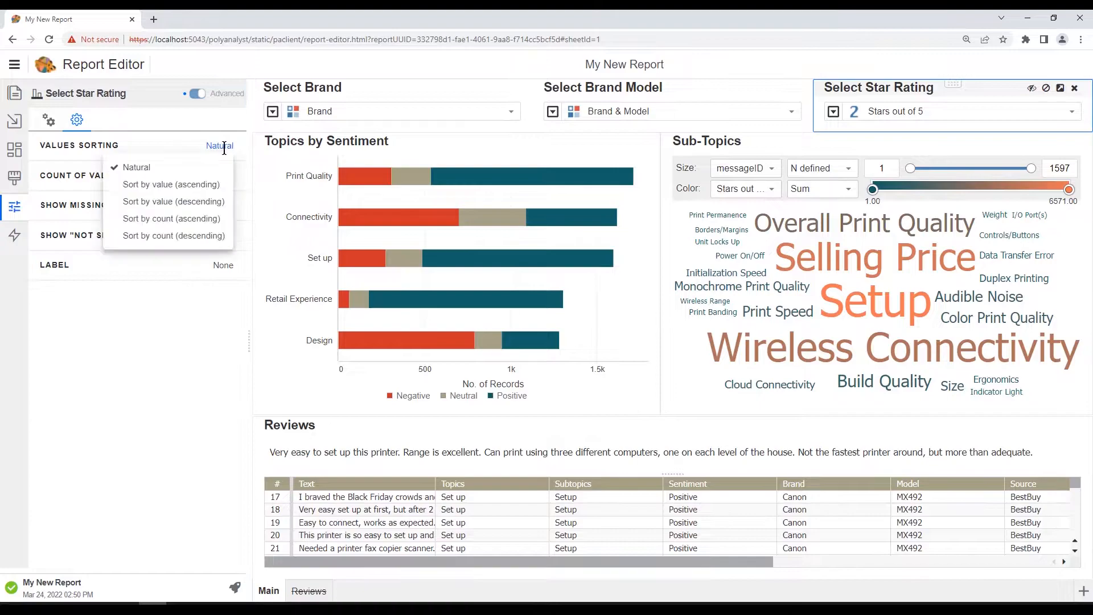
click(174, 184)
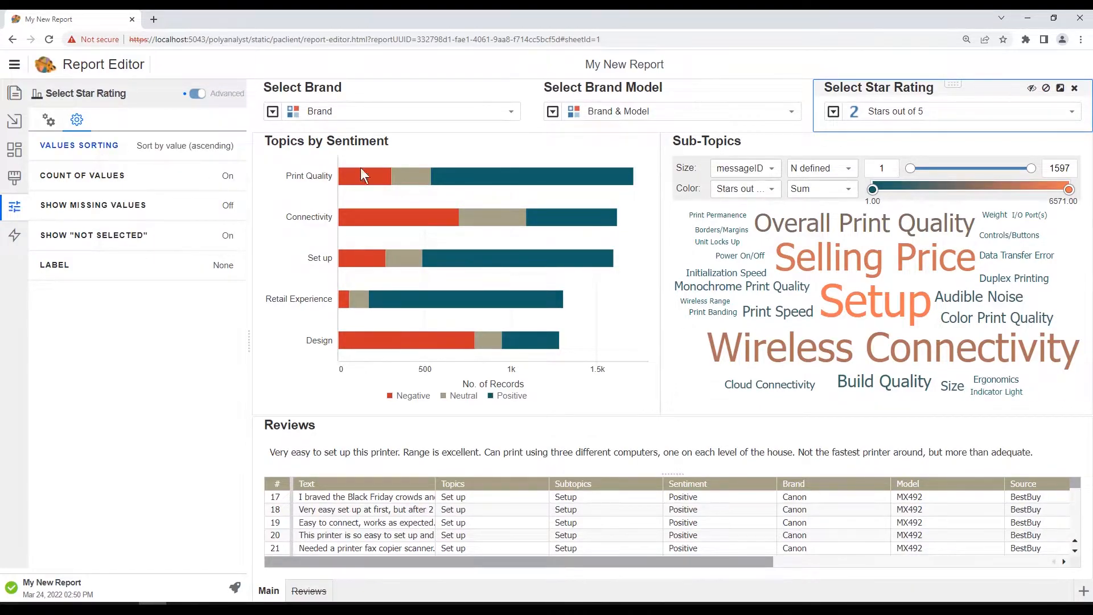
- Change the Select Star Rating filter to a Range filter based on the Reviews data
right_click(986, 86)
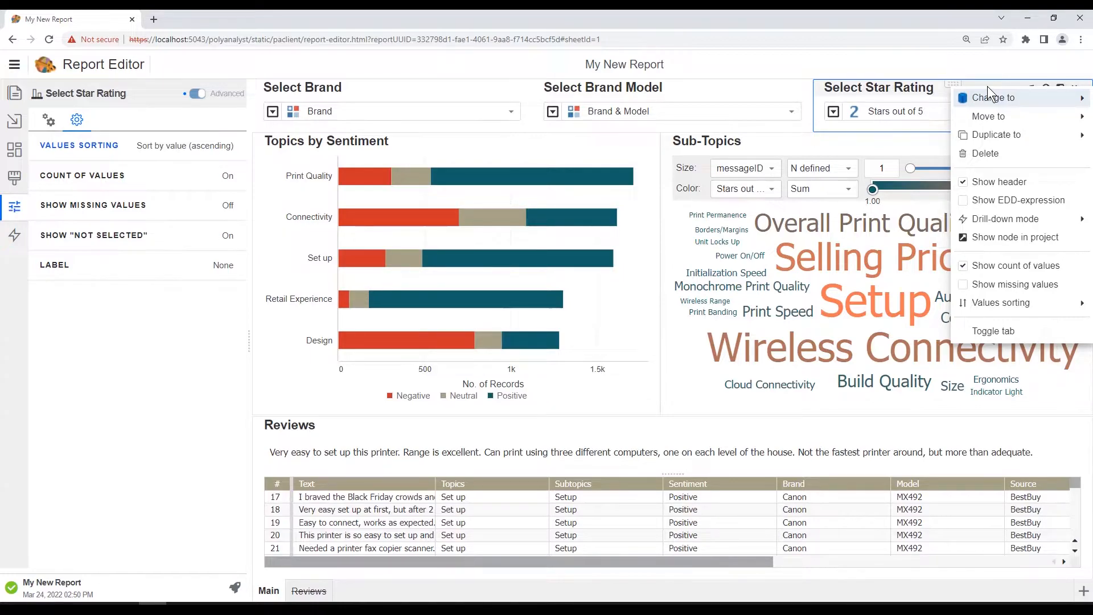
click(999, 102)
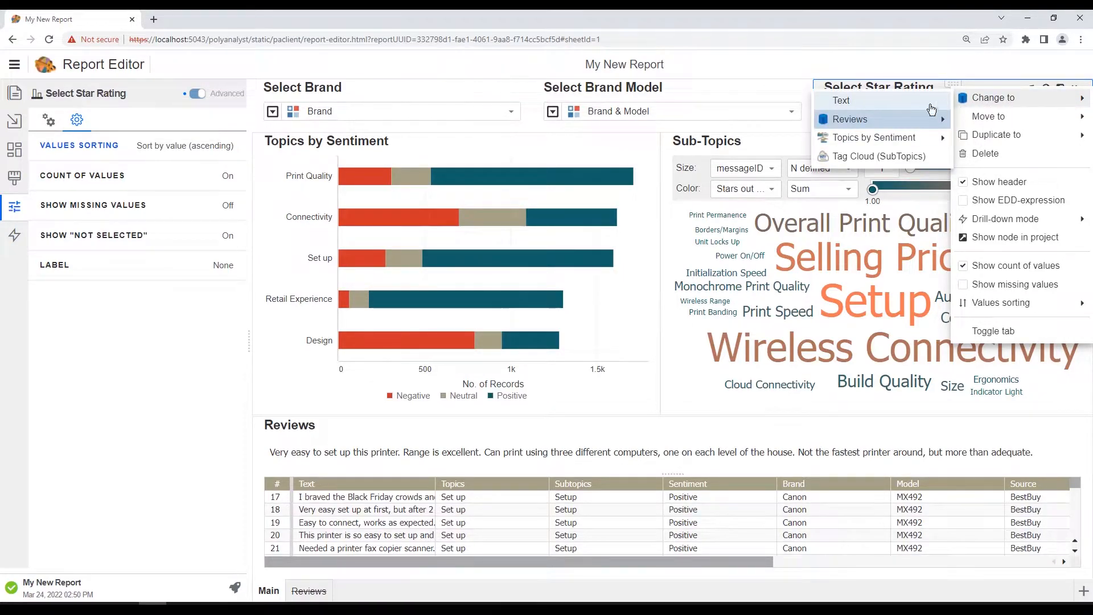
mouse_move(910, 125)
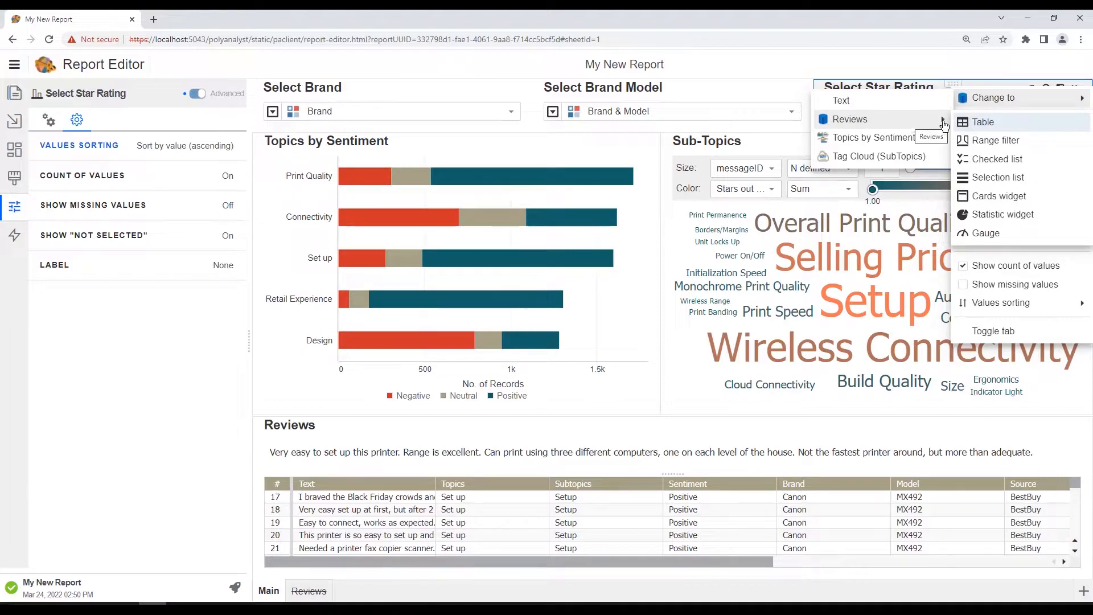
click(1005, 143)
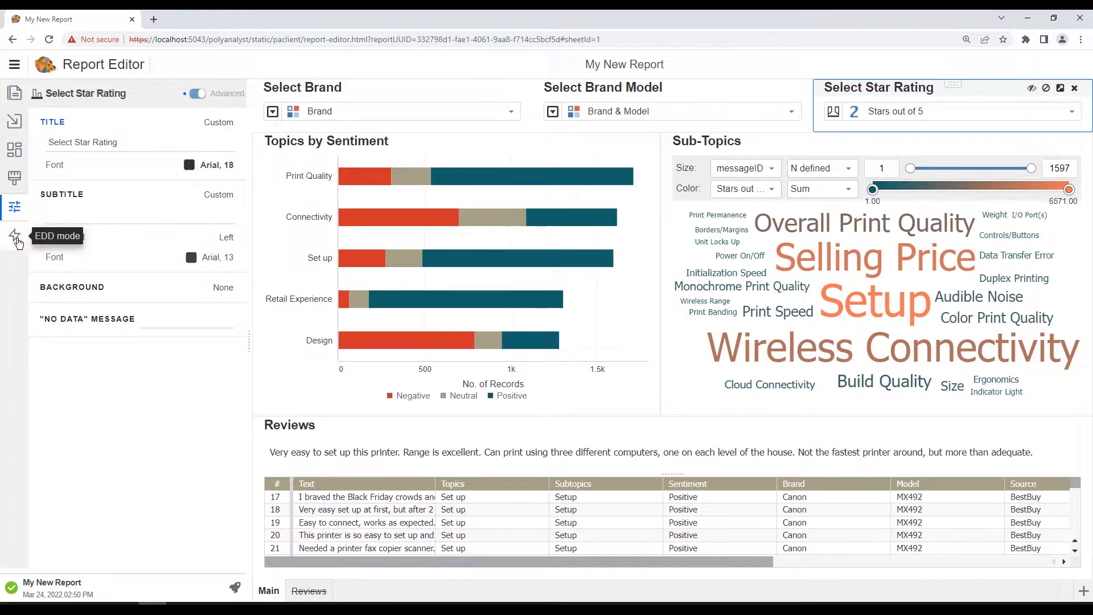
- In EDD mode, link the Select Brand filter to the Topics by Sentiment chart, Reviews table, Sub-Topics cloud and both other filters
click(16, 237)
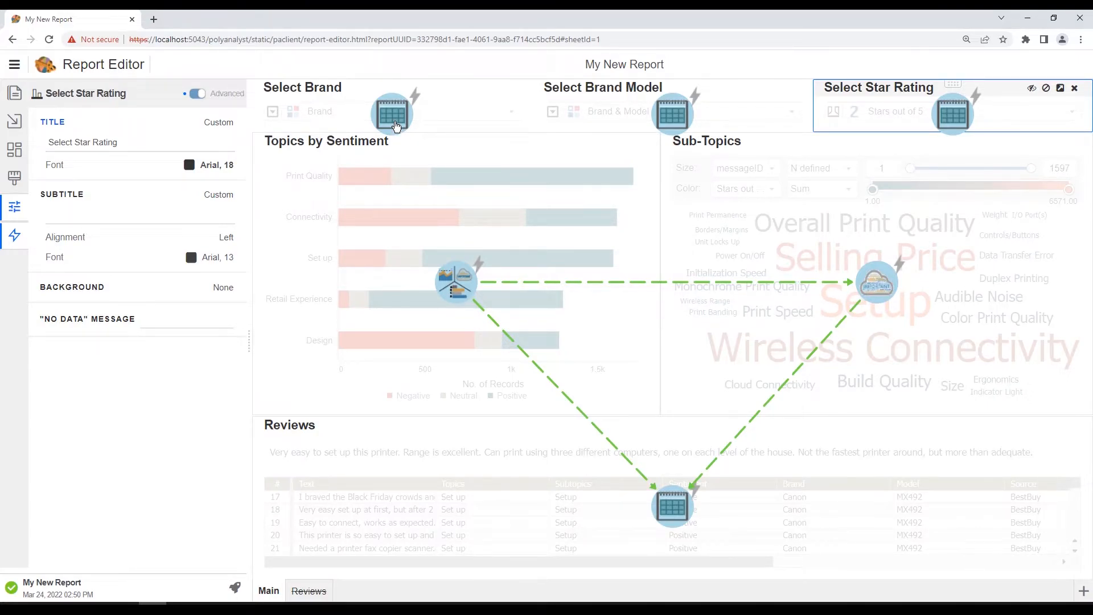
drag(397, 125, 455, 282)
drag(404, 117, 674, 490)
drag(400, 116, 764, 248)
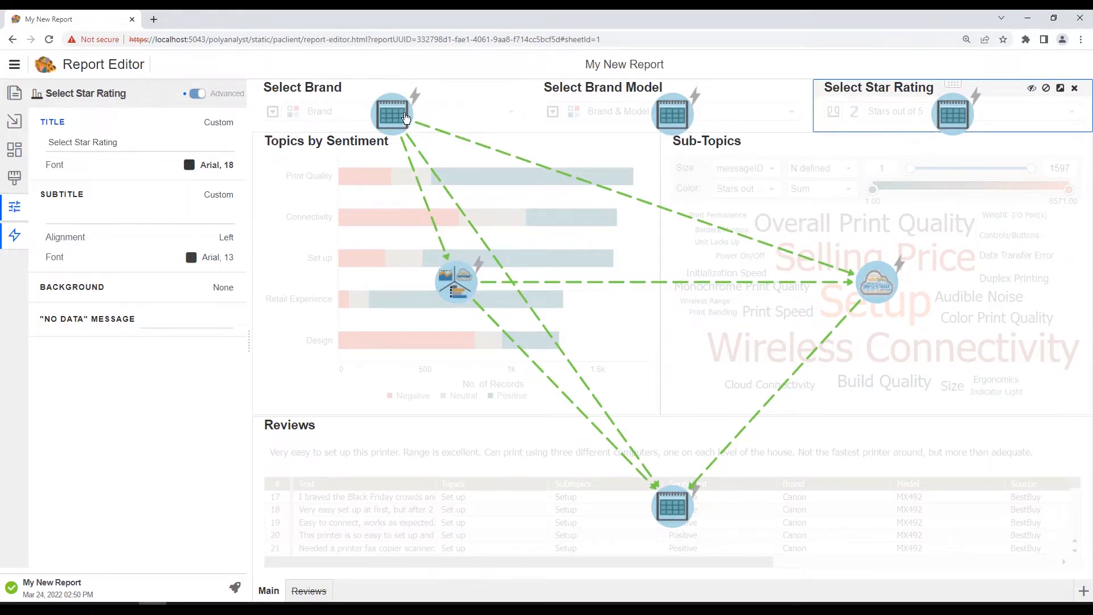
drag(406, 117, 663, 114)
drag(396, 118, 939, 125)
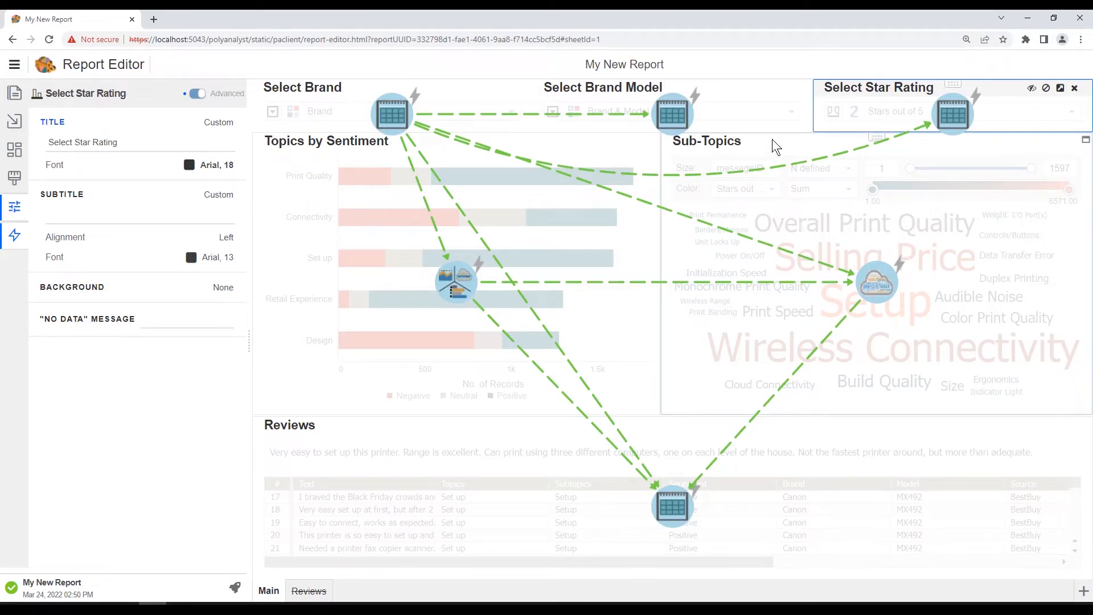
- Make the Select Brand, Select Brand Model and Select Star Rating filters drill down on the whole report without individual links, and leave EDD mode
click(416, 98)
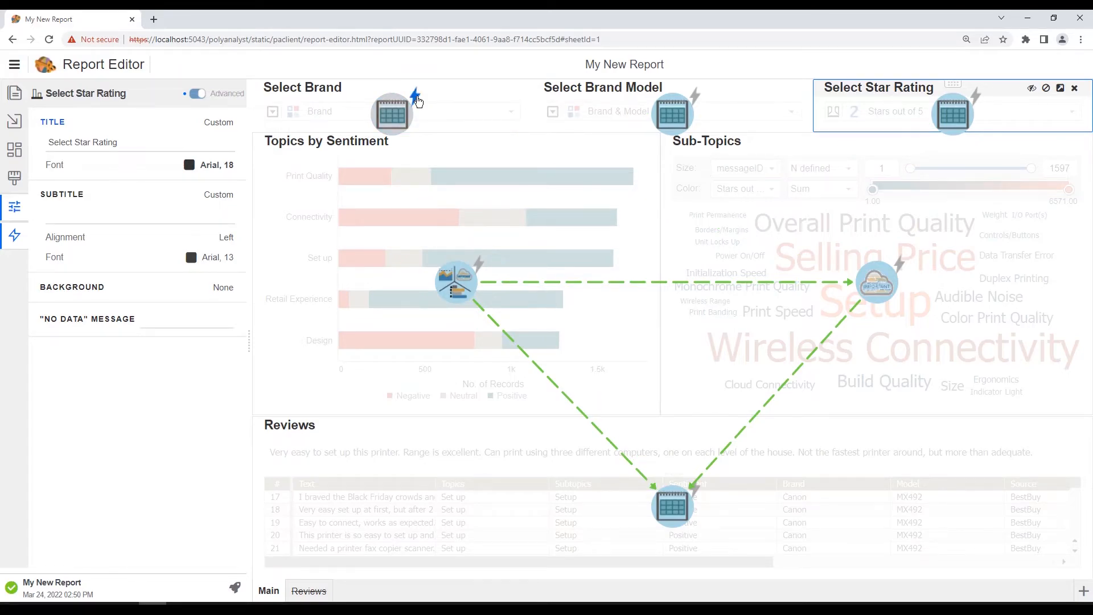
click(696, 97)
click(975, 96)
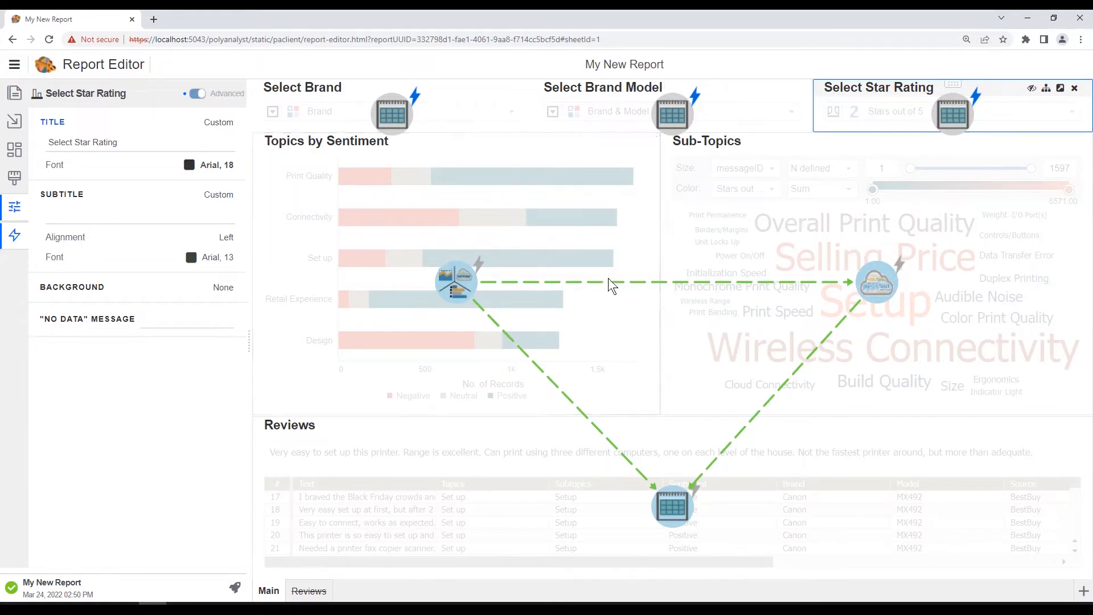
click(15, 241)
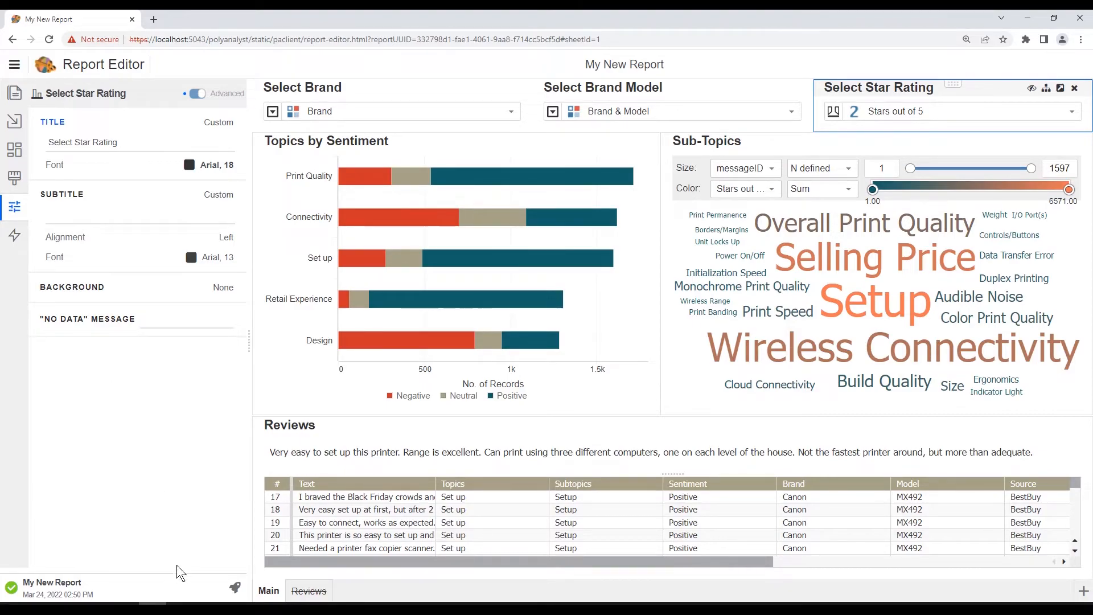
- Publish My New Report and open the published version in the web view
click(235, 588)
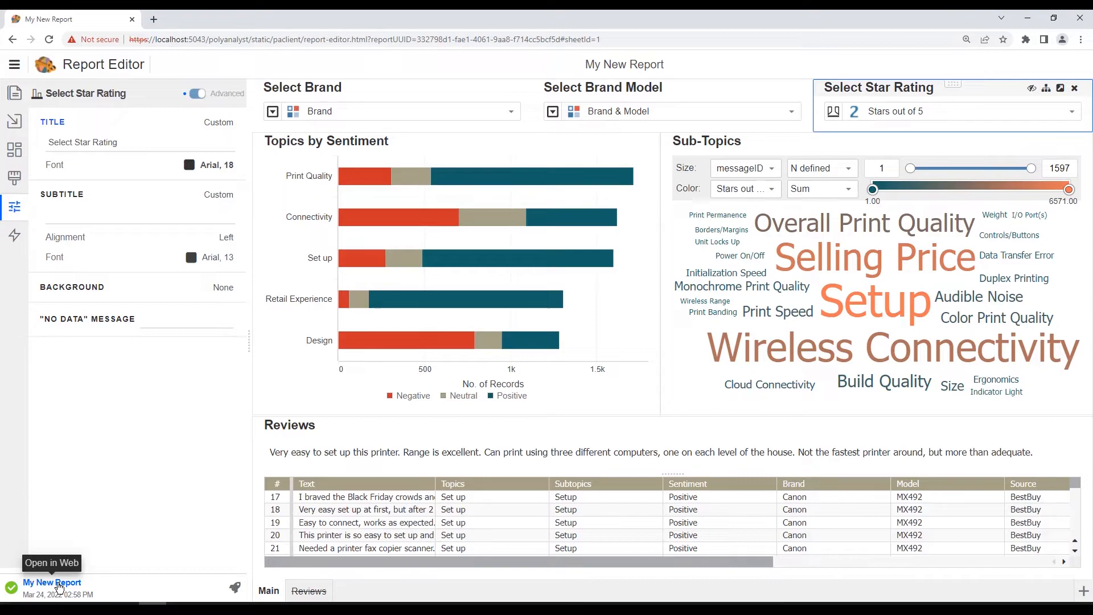
click(59, 584)
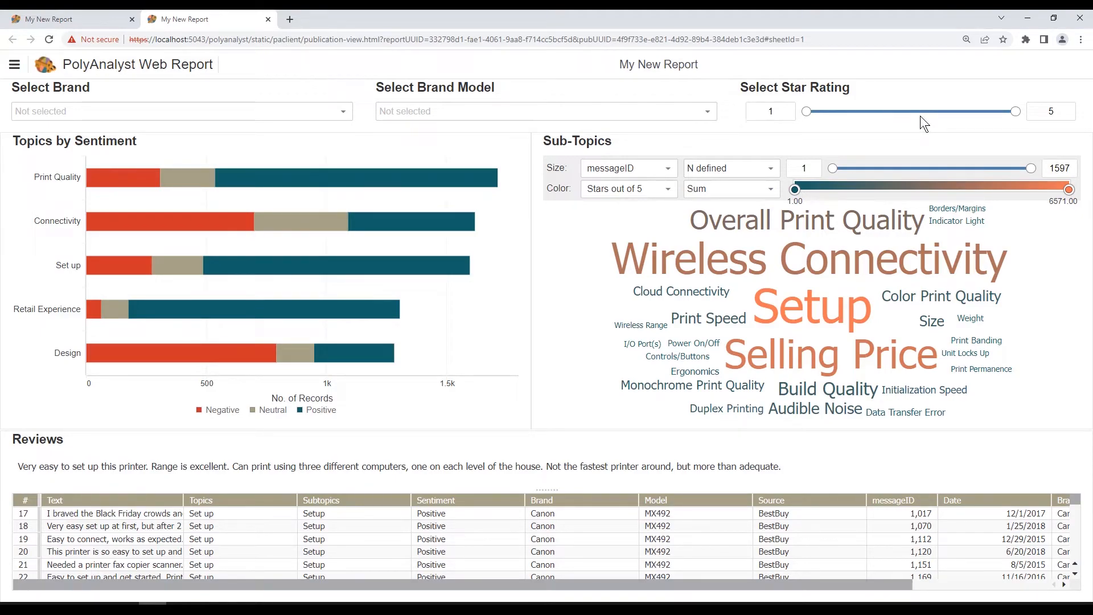
- Filter the web report to the brand Canon, the model Canon MX492 and star ratings from 1 to 3
click(344, 112)
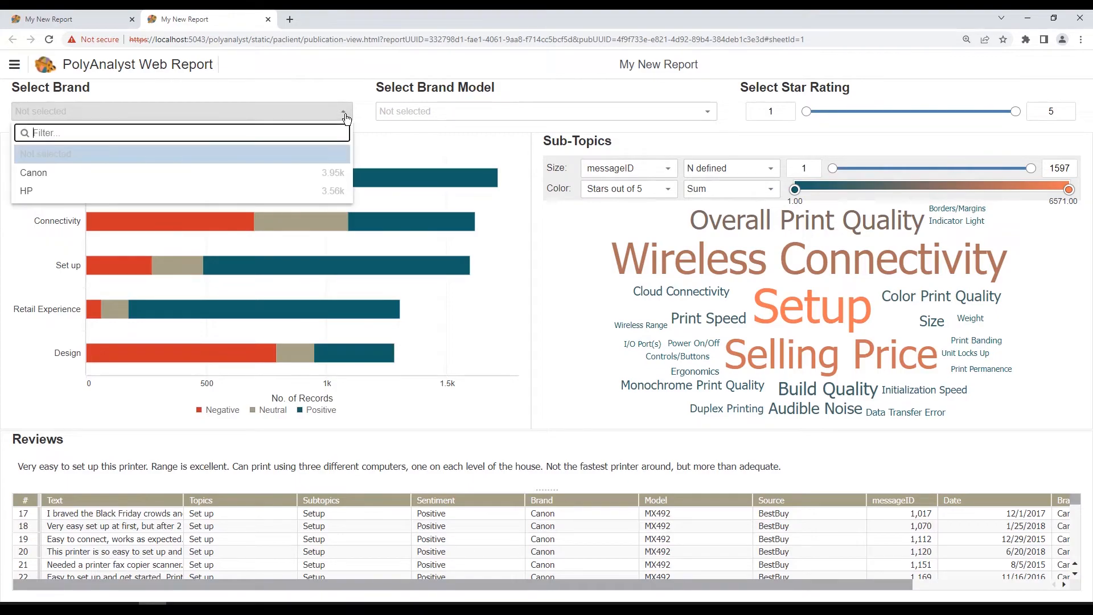
click(40, 177)
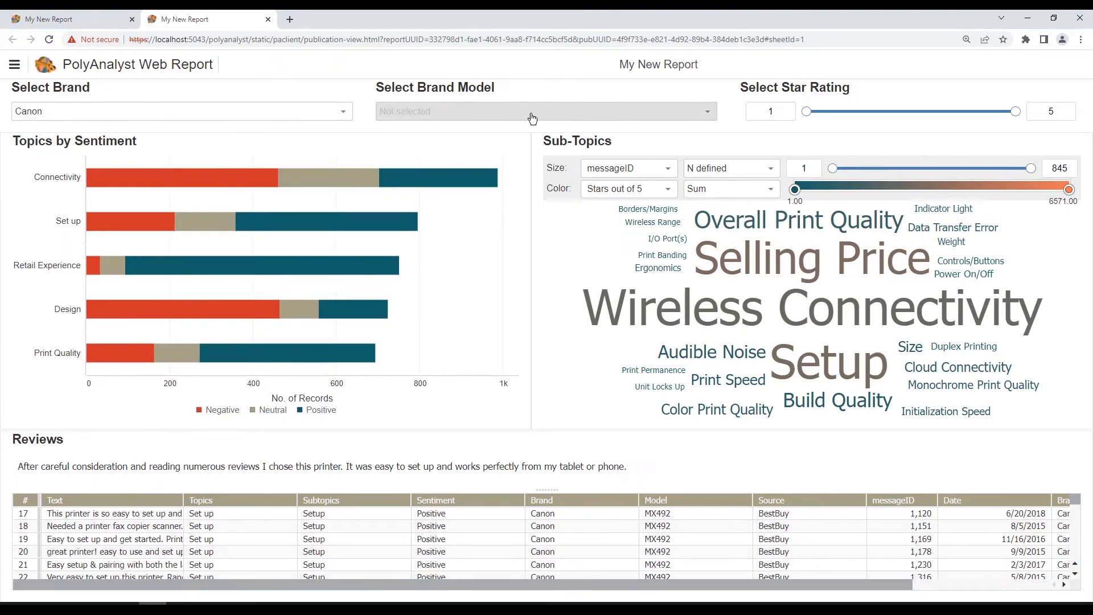
click(552, 118)
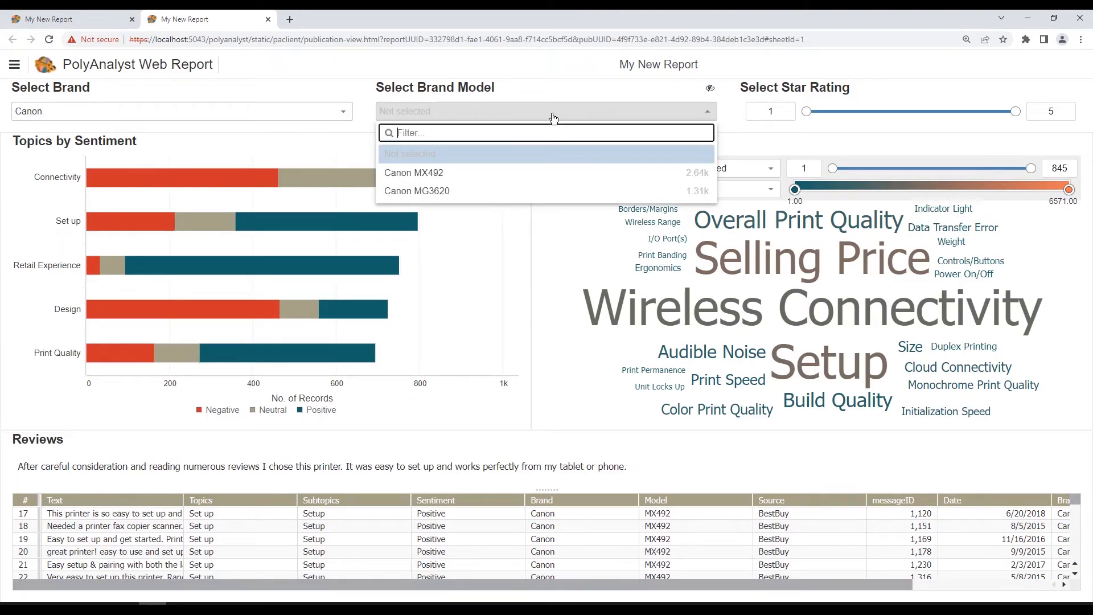
click(454, 175)
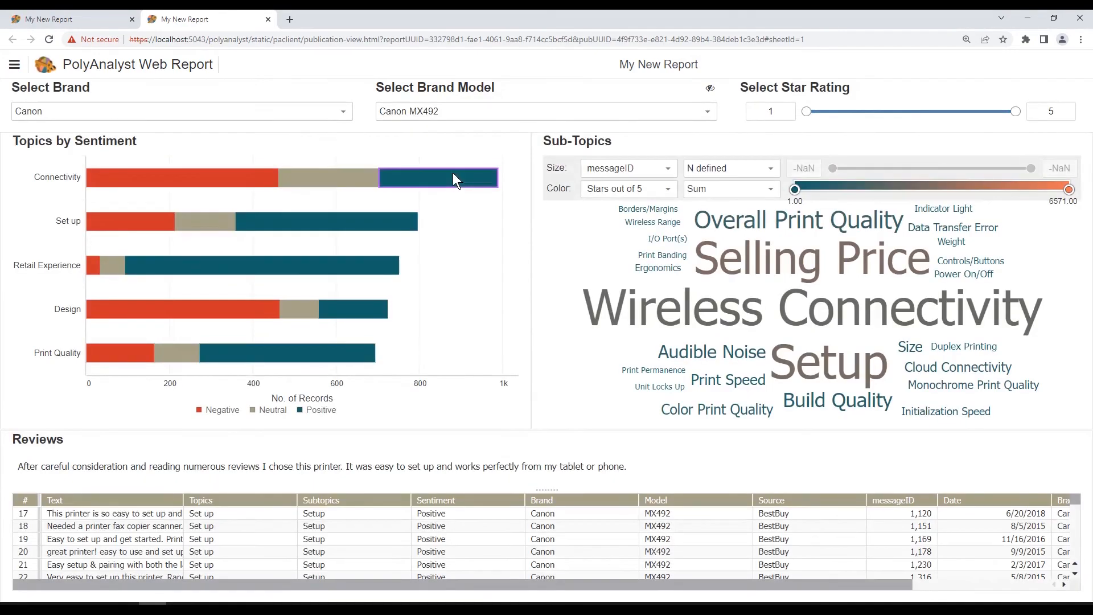
mouse_move(463, 173)
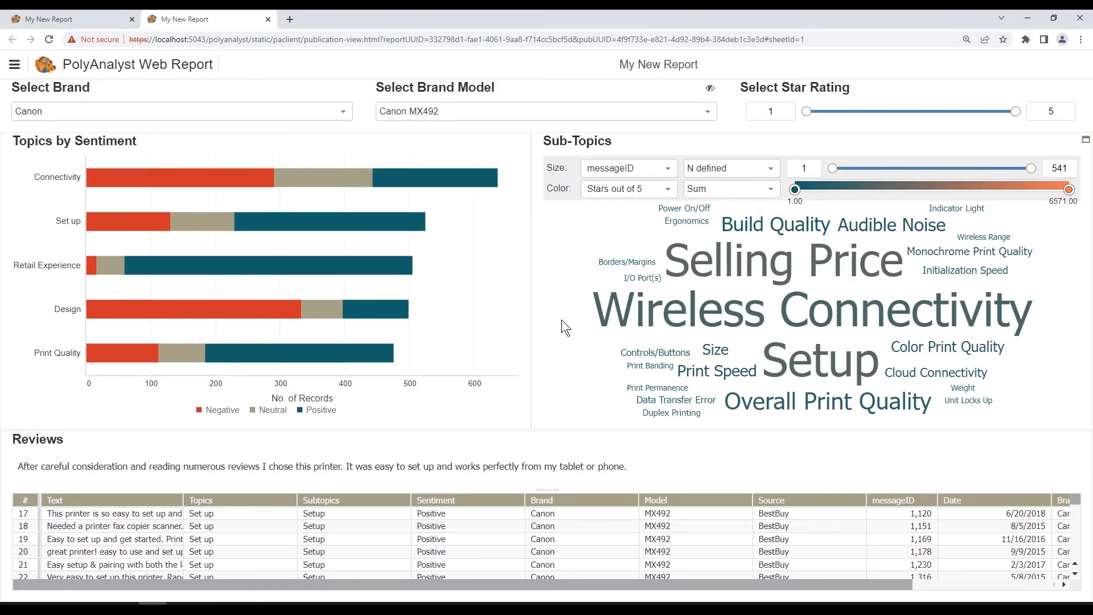
drag(1015, 111, 936, 120)
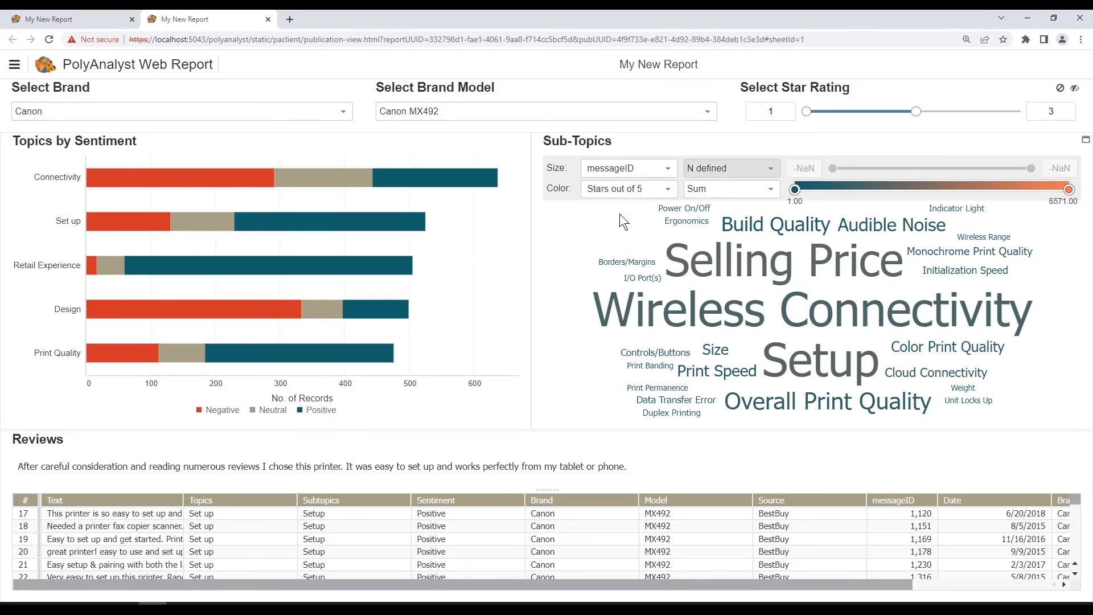